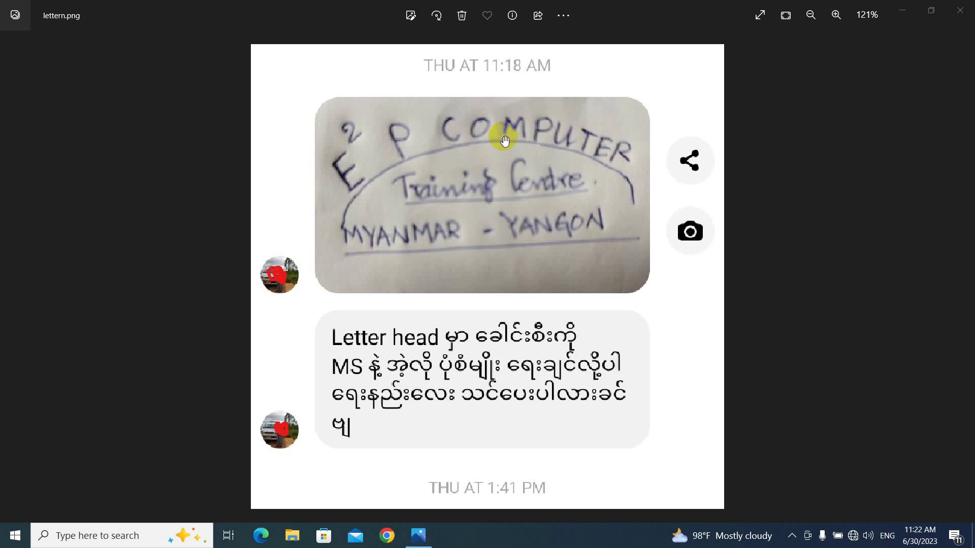
# Step: Open Word, create a blank document and dismiss the update notice
pyautogui.click(59, 536)
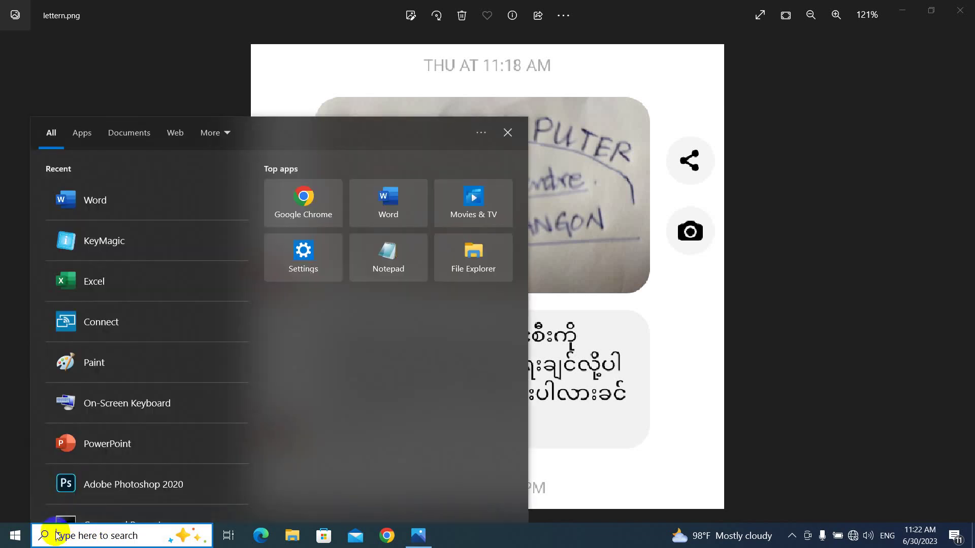
pyautogui.write('word')
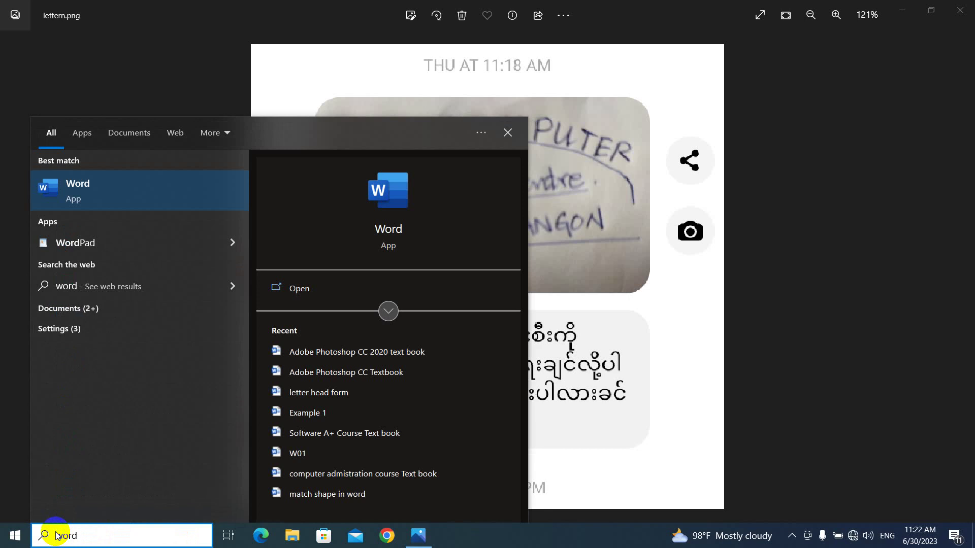
pyautogui.press('Return')
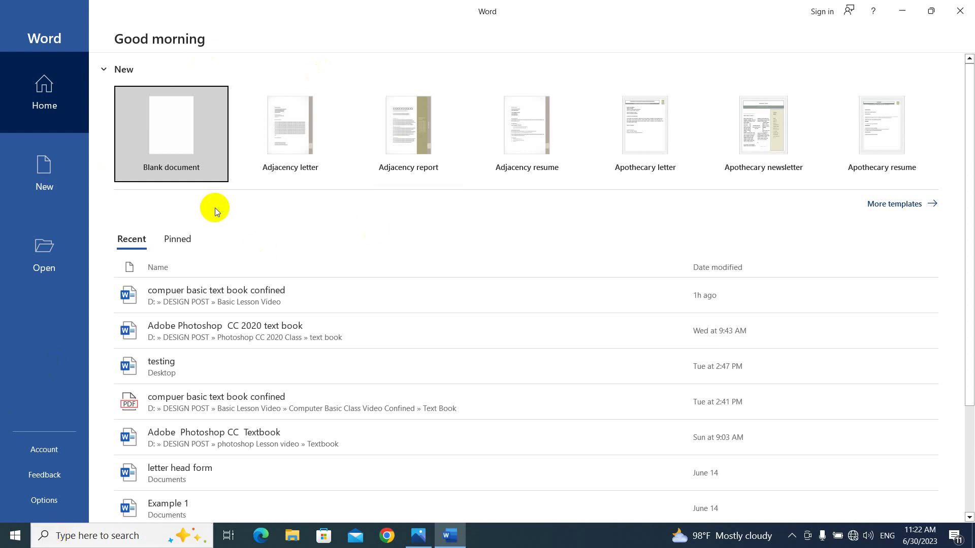
pyautogui.click(170, 145)
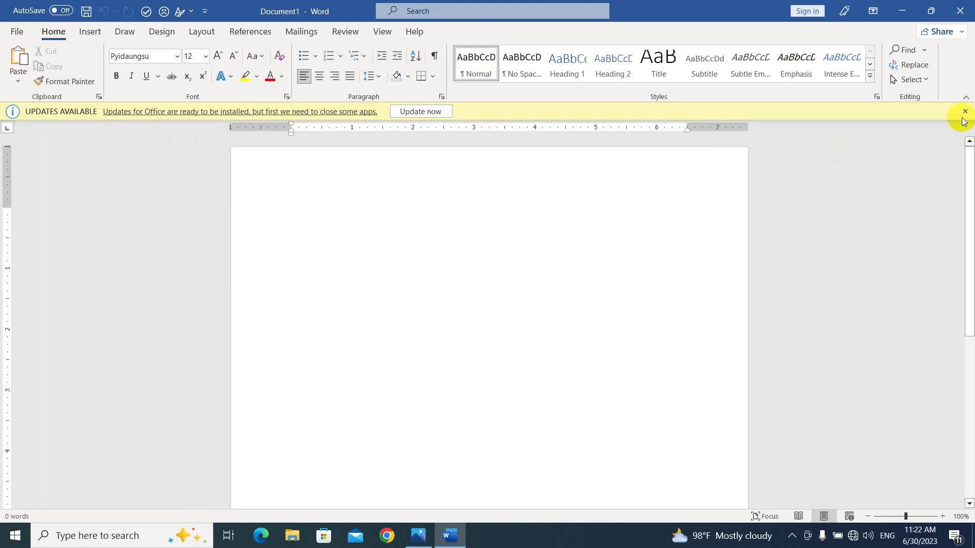
pyautogui.click(965, 111)
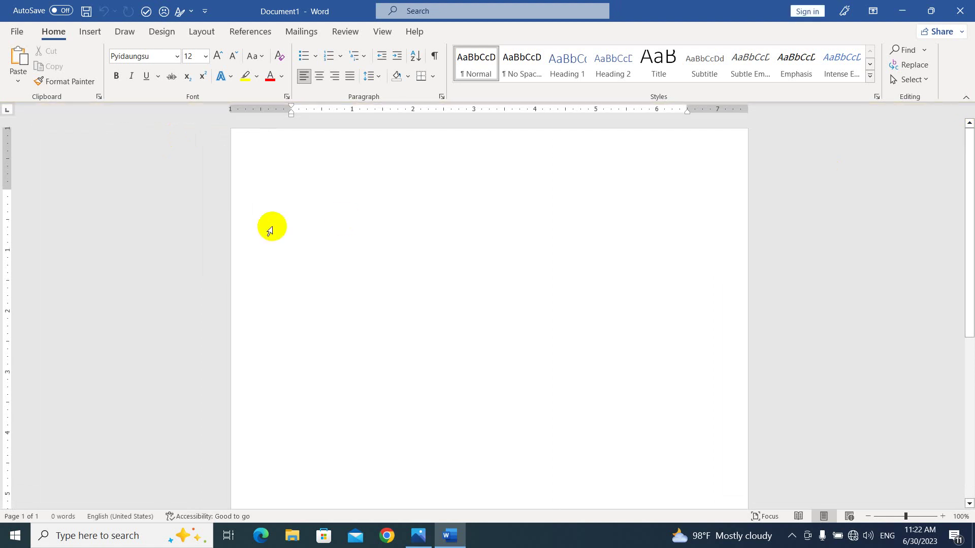
# Step: Set the page size to A4 (8.27" x 11.69") with one-inch margins
pyautogui.scroll(-6, 350, 274)
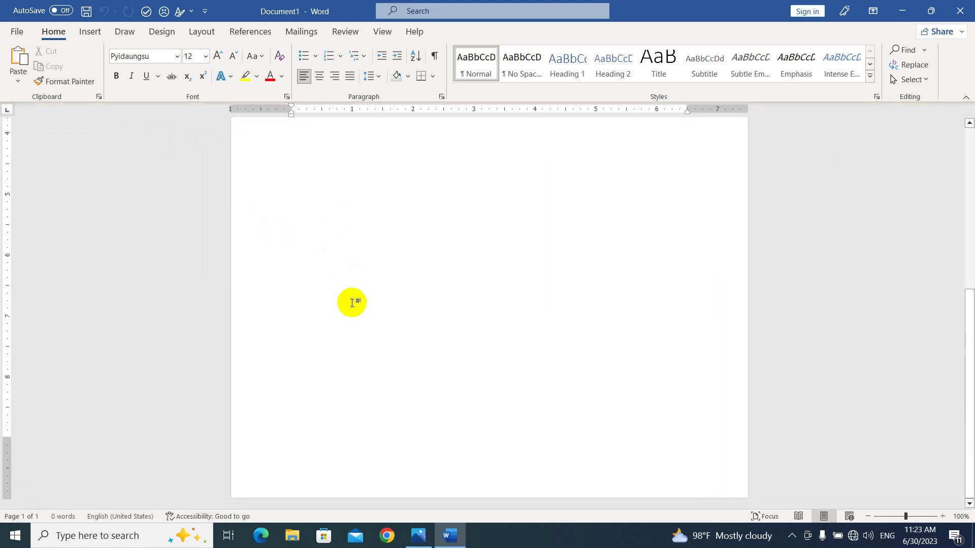
pyautogui.scroll(6, 351, 302)
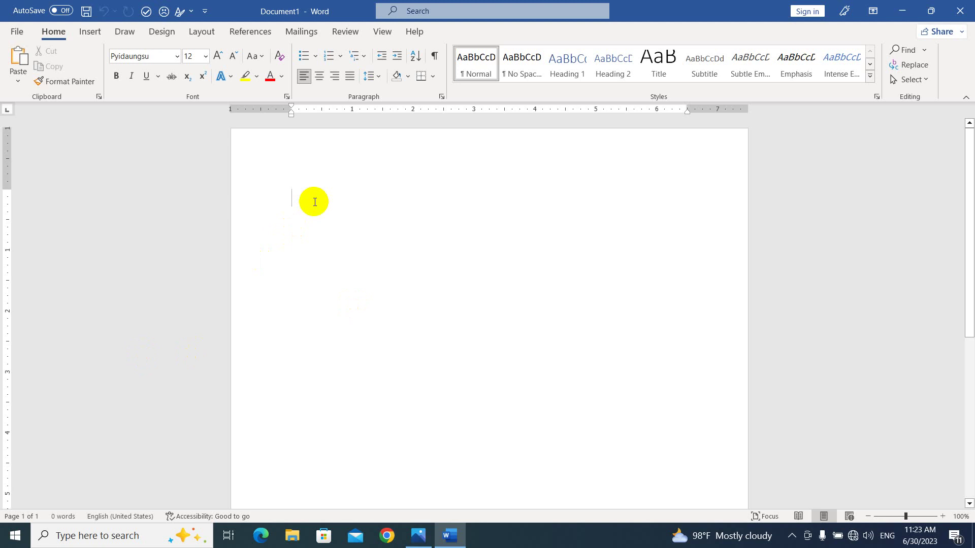
pyautogui.click(198, 32)
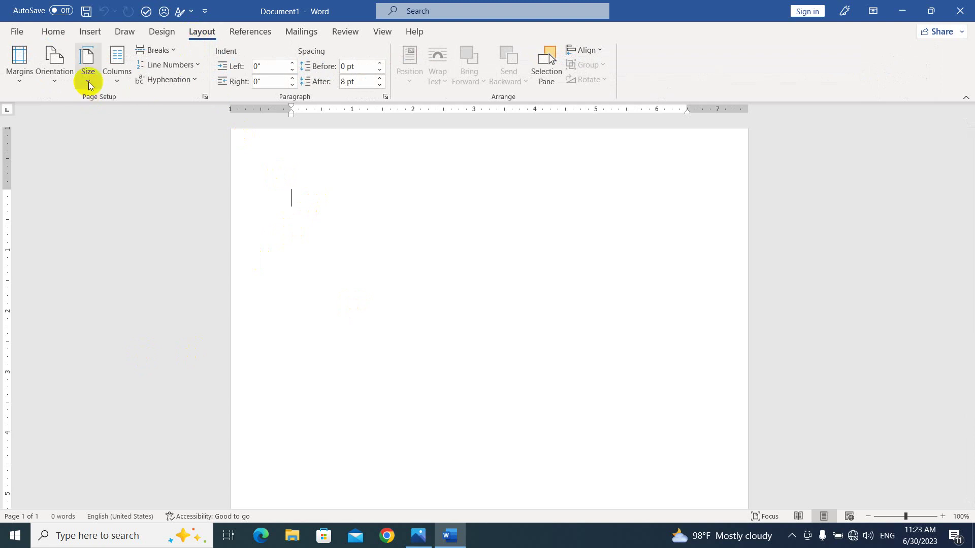
pyautogui.click(89, 83)
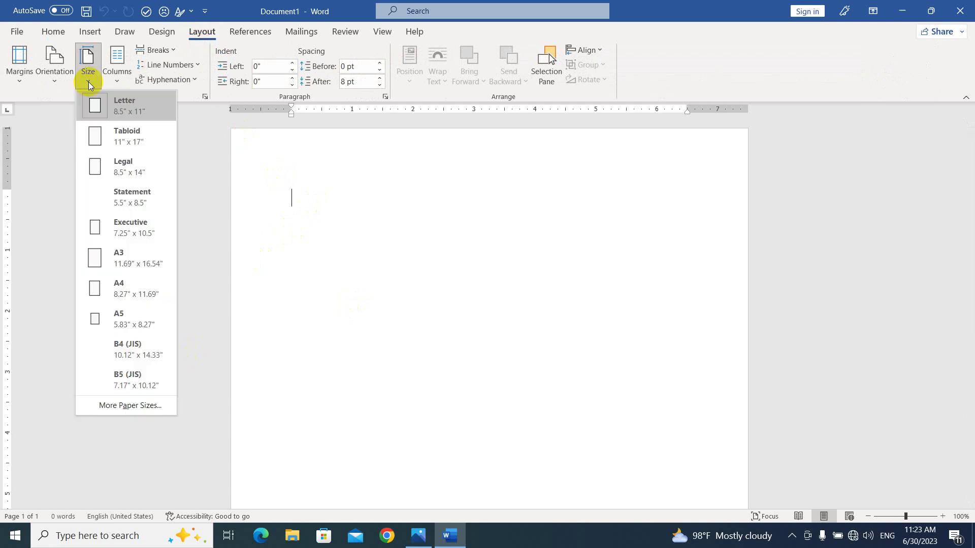
pyautogui.click(141, 295)
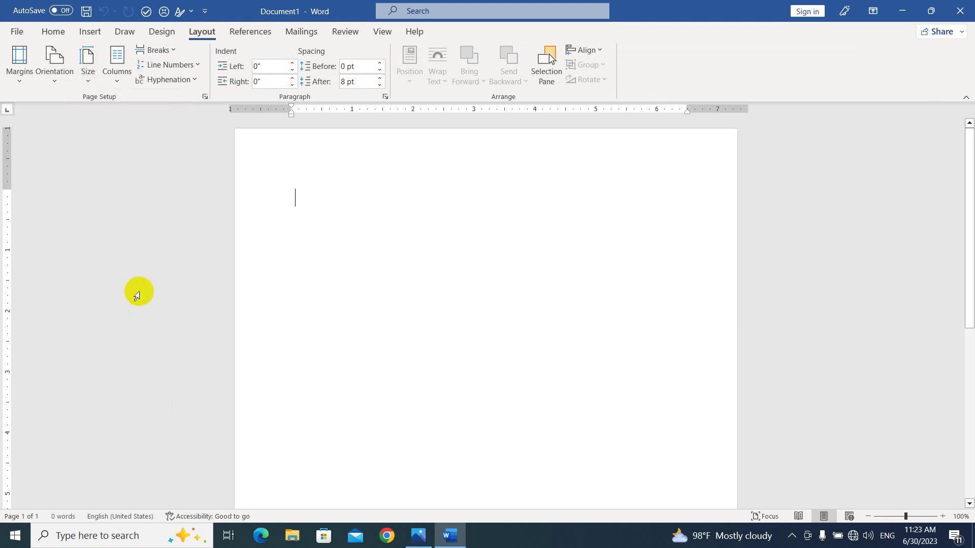
pyautogui.click(26, 84)
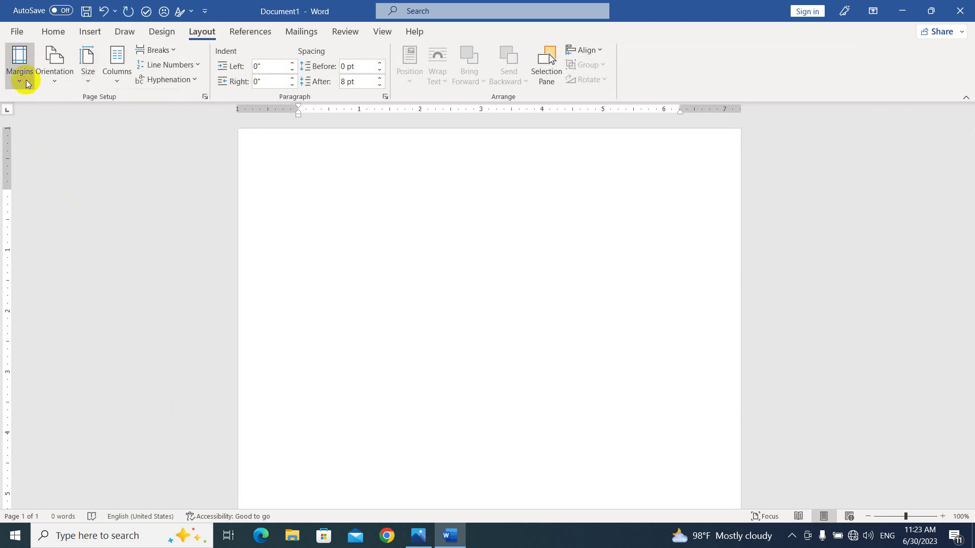
pyautogui.click(81, 167)
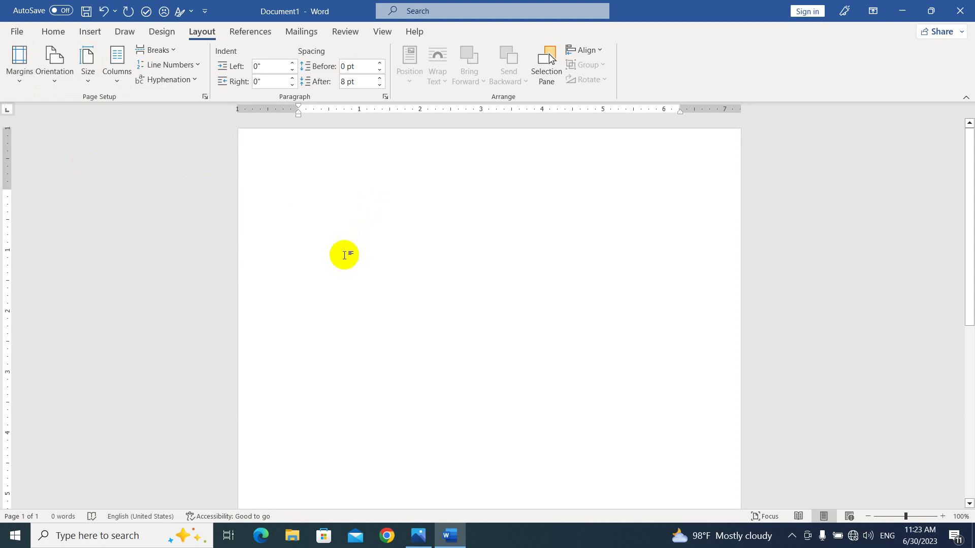
pyautogui.scroll(-8, 432, 321)
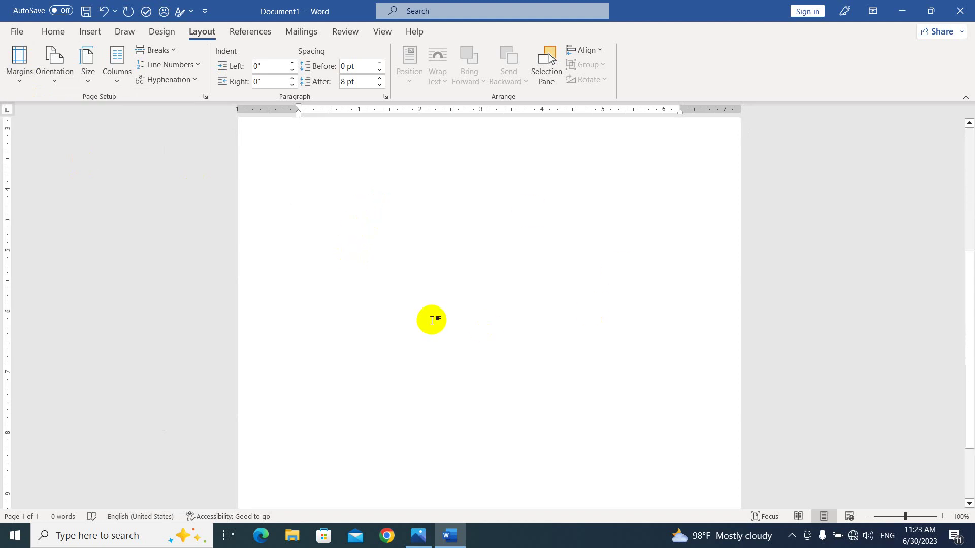
pyautogui.scroll(8, 432, 321)
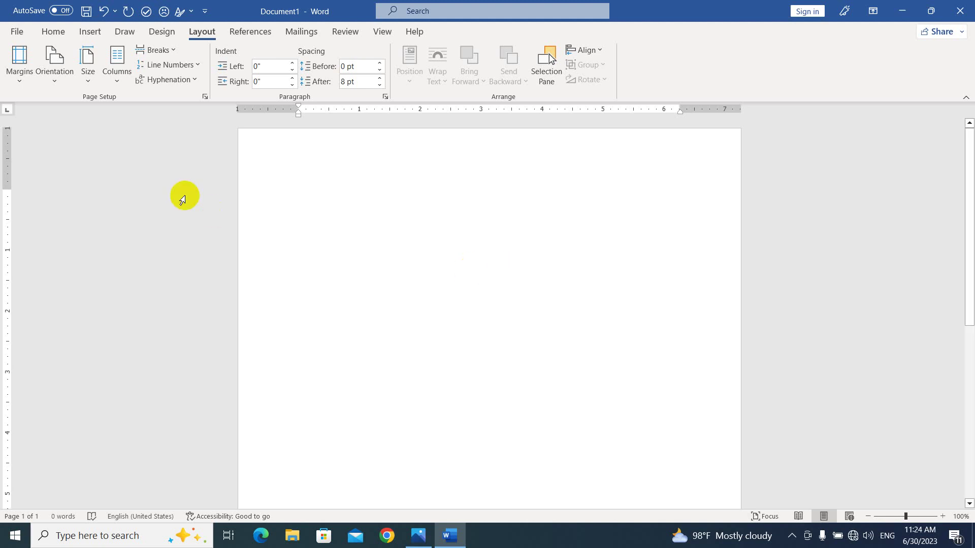
# Step: Draw a text box about 0.8" high and 2.88" wide near the top of the page, containing "E2P COMPUTER"
pyautogui.click(98, 32)
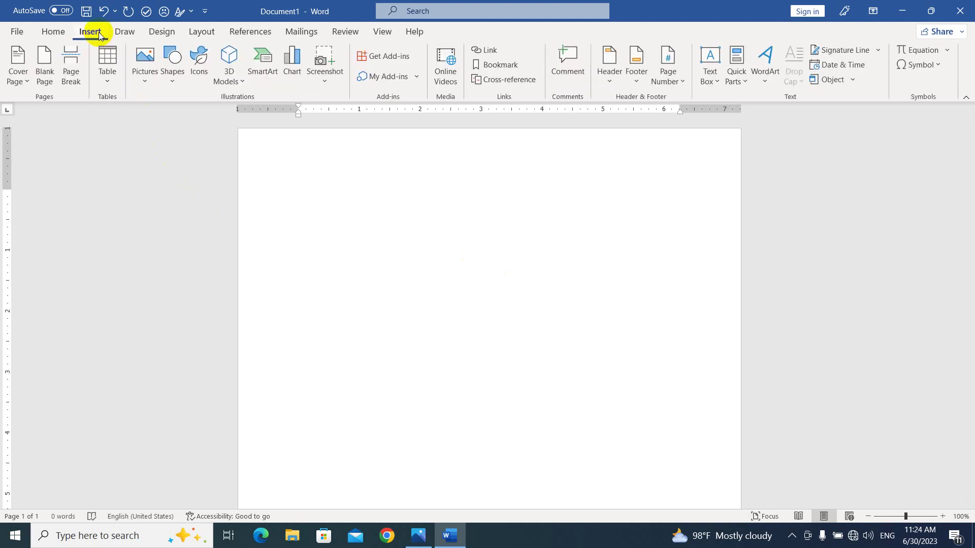
pyautogui.click(172, 81)
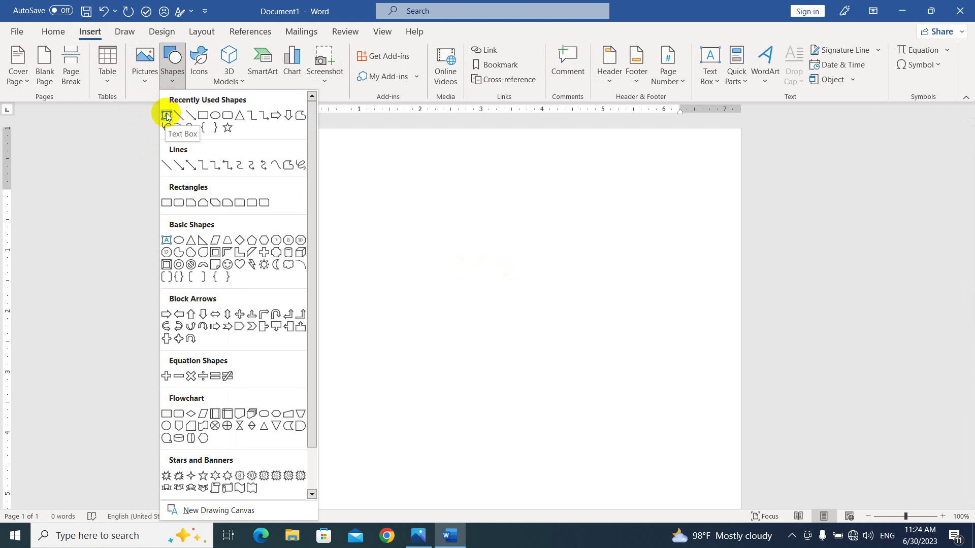
pyautogui.click(374, 204)
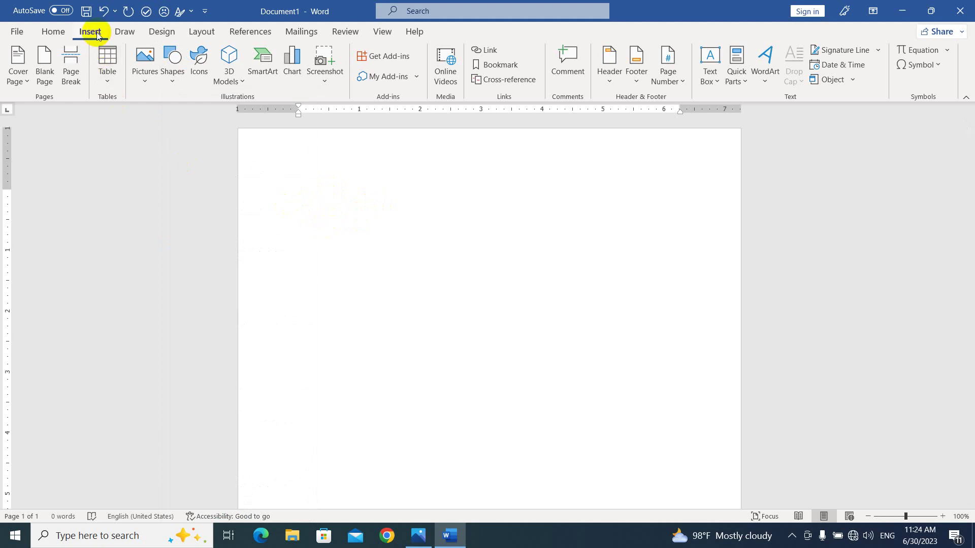
pyautogui.click(172, 74)
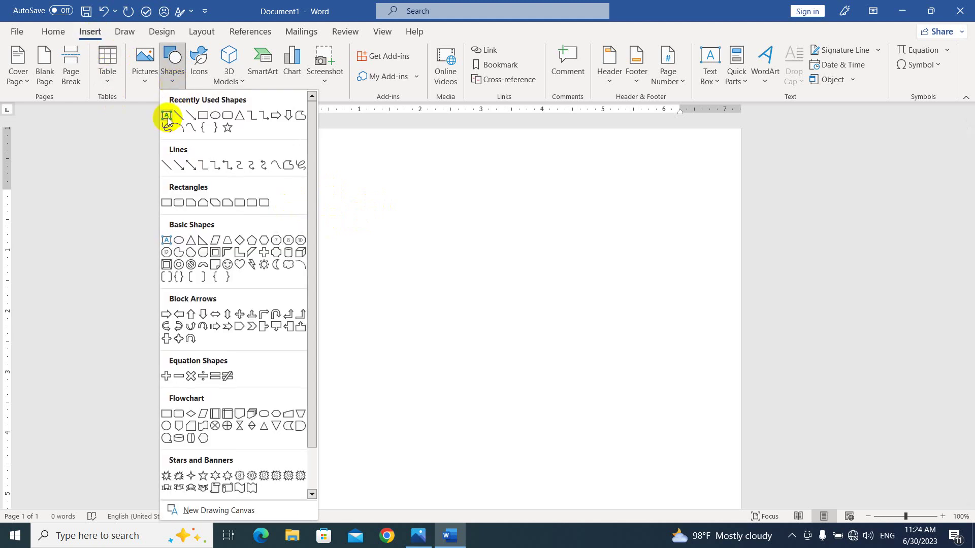
pyautogui.click(167, 116)
pyautogui.moveTo(307, 199); pyautogui.dragTo(483, 248)
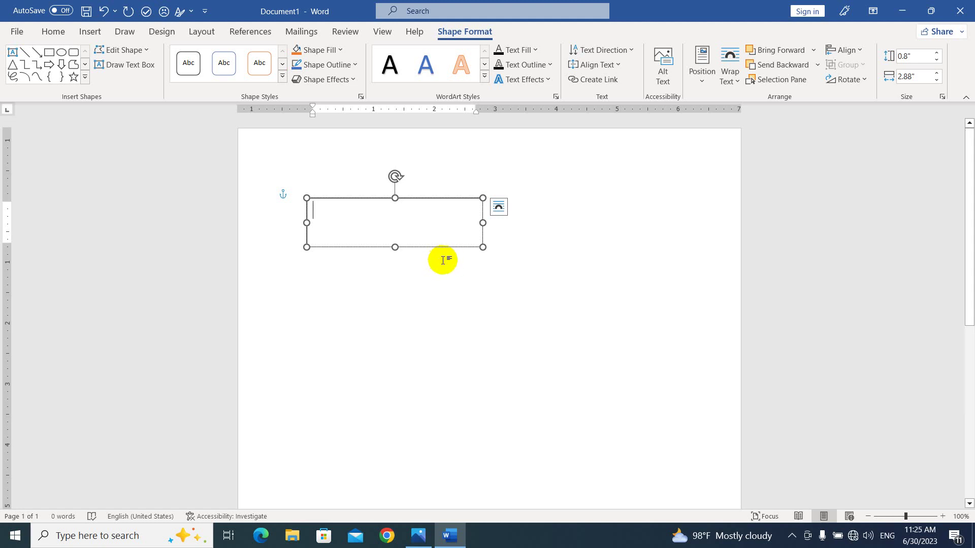
pyautogui.write('E2')
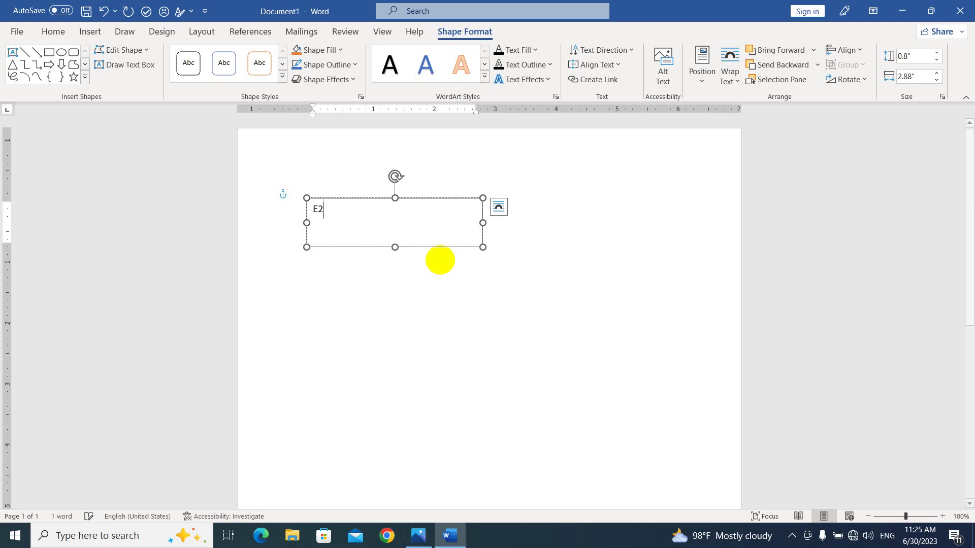
pyautogui.write('P COMPUTER')
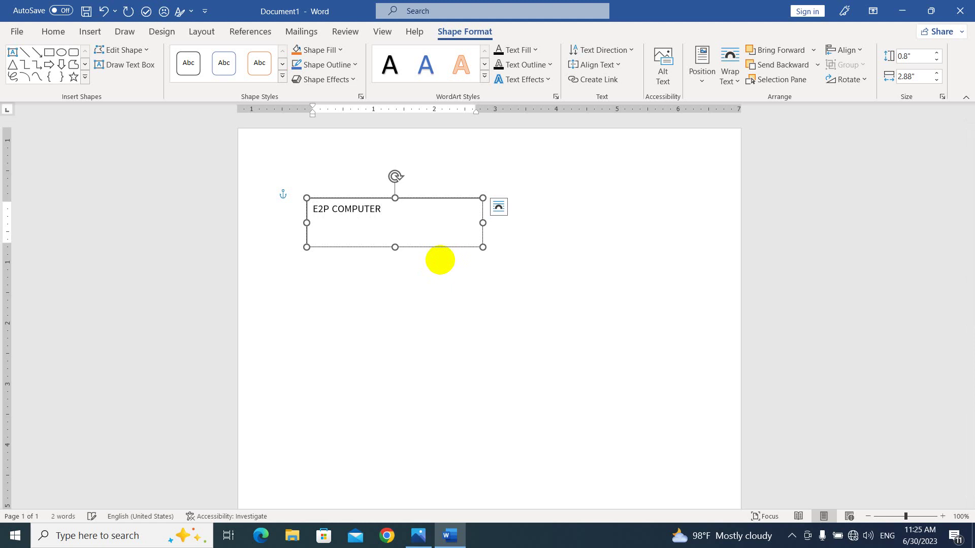
# Step: Enlarge the font of the text box's "E2P COMPUTER" text to 24
pyautogui.click(430, 199)
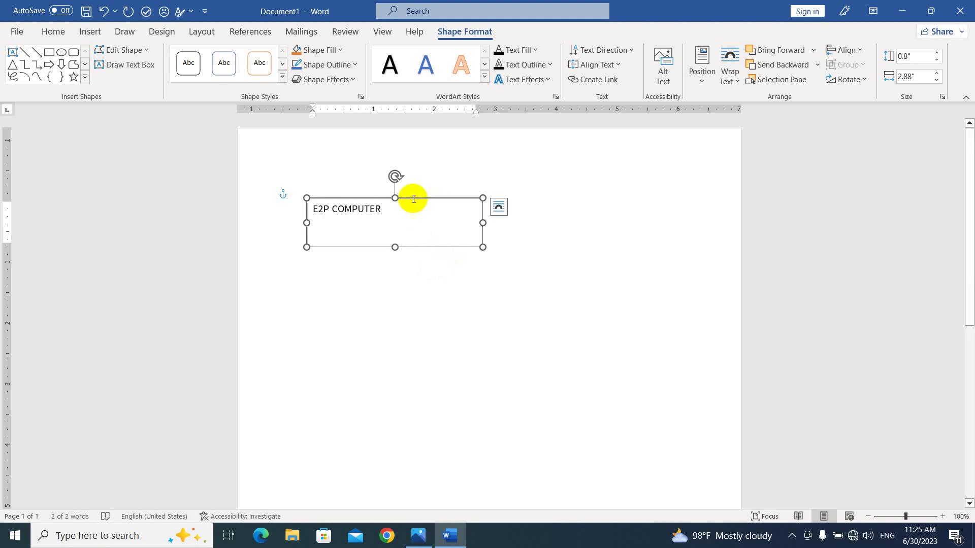
pyautogui.click(60, 31)
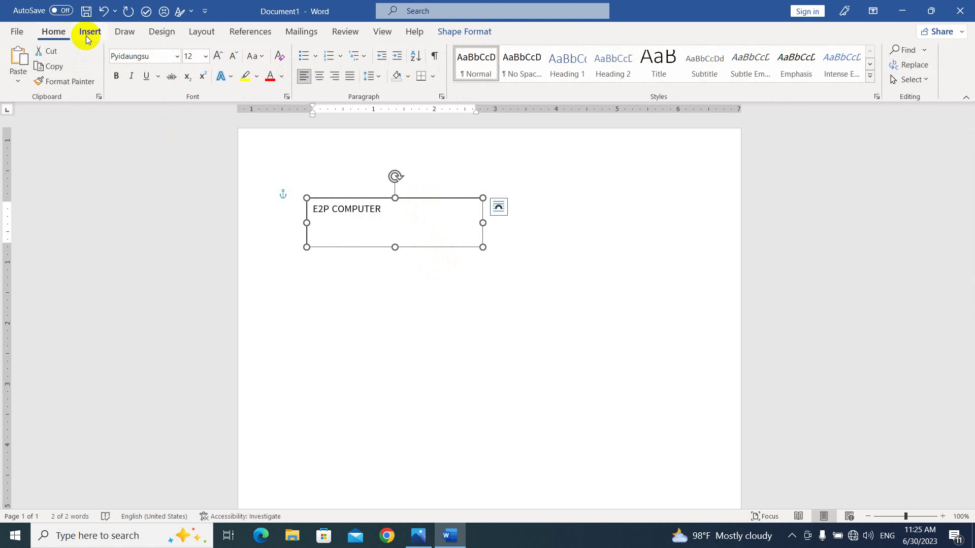
pyautogui.click(217, 56)
pyautogui.click(217, 56)
pyautogui.click(217, 56)
pyautogui.click(217, 56)
pyautogui.click(216, 56)
pyautogui.click(217, 57)
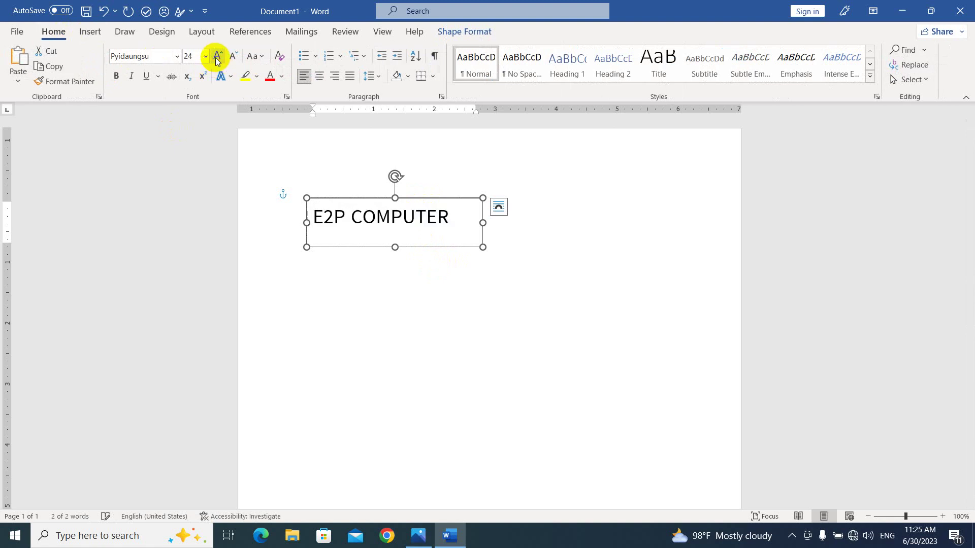
# Step: Format the 2 in "E2P COMPUTER" as superscript
pyautogui.doubleClick(325, 216)
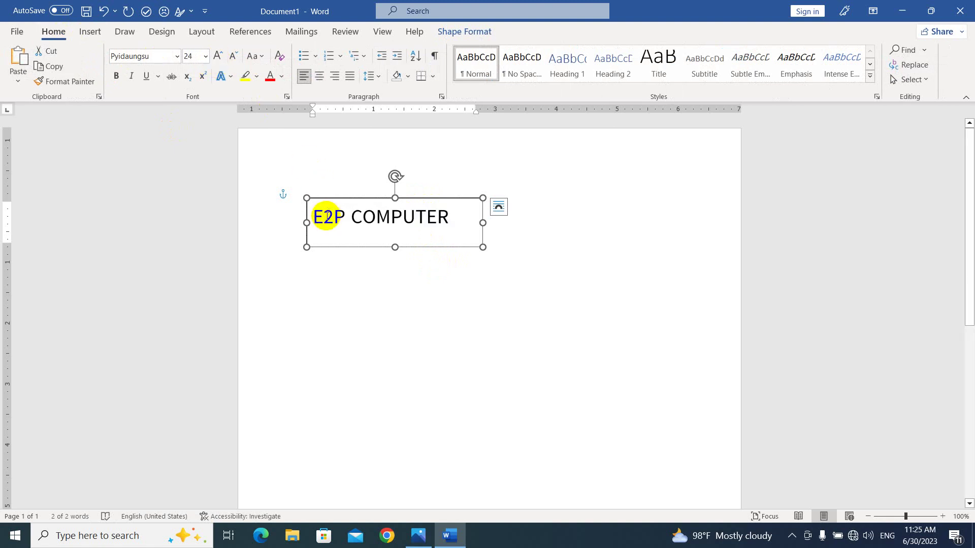
pyautogui.moveTo(323, 217); pyautogui.dragTo(330, 218)
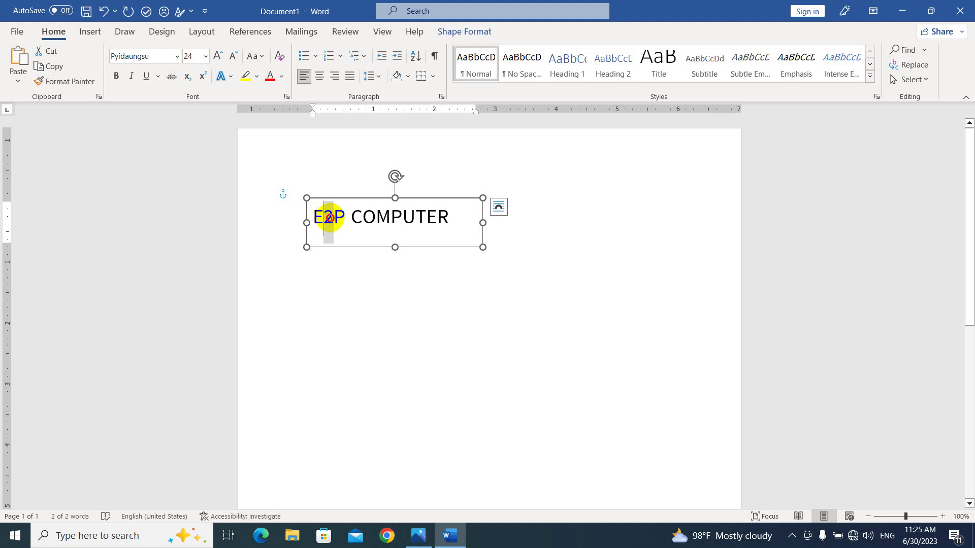
pyautogui.click(203, 77)
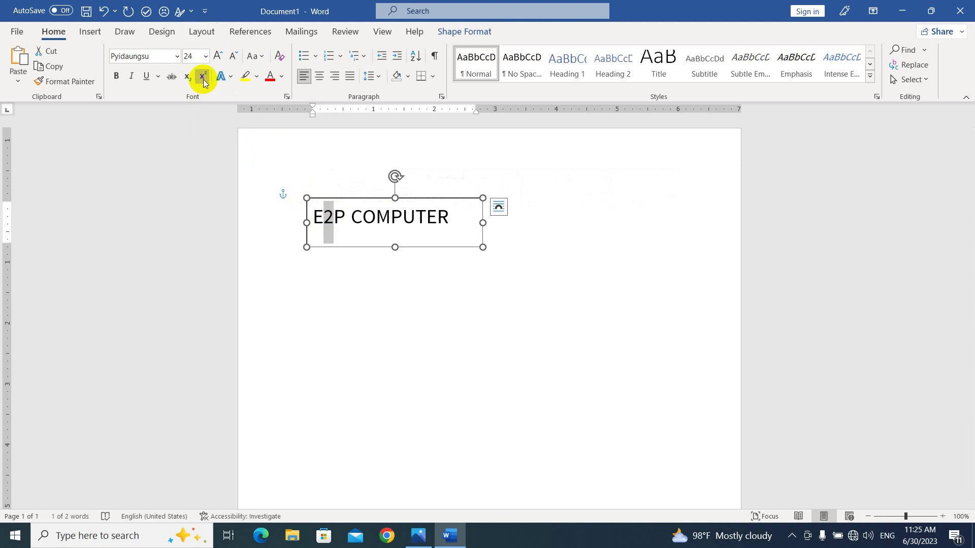
pyautogui.click(328, 217)
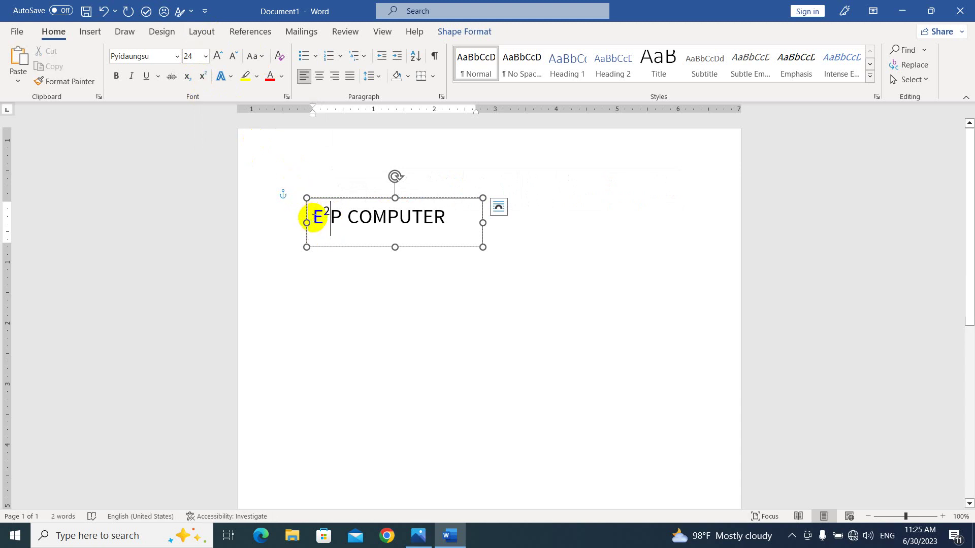
# Step: Move the text box toward the upper-right part of the page and widen it to about 3.18"
pyautogui.moveTo(427, 199); pyautogui.dragTo(599, 184)
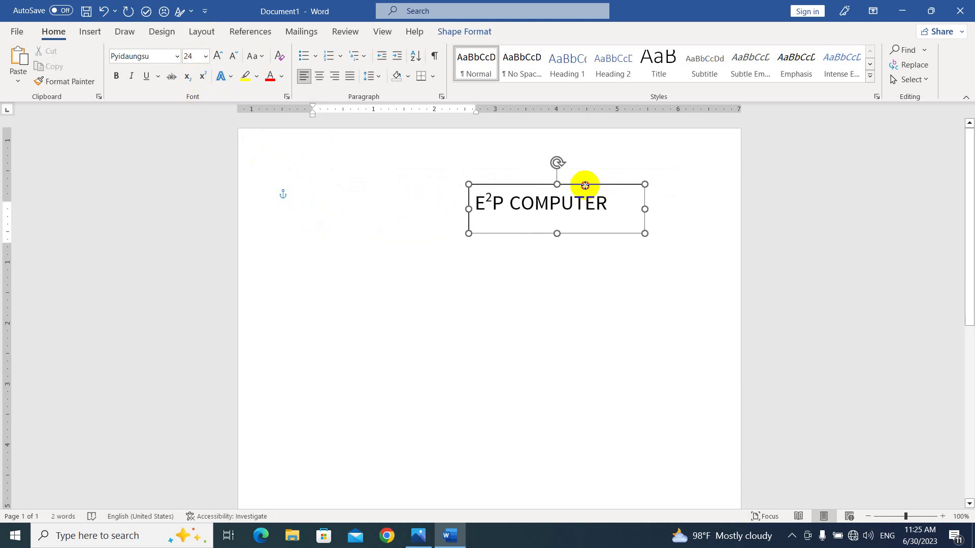
pyautogui.moveTo(633, 212); pyautogui.dragTo(663, 209)
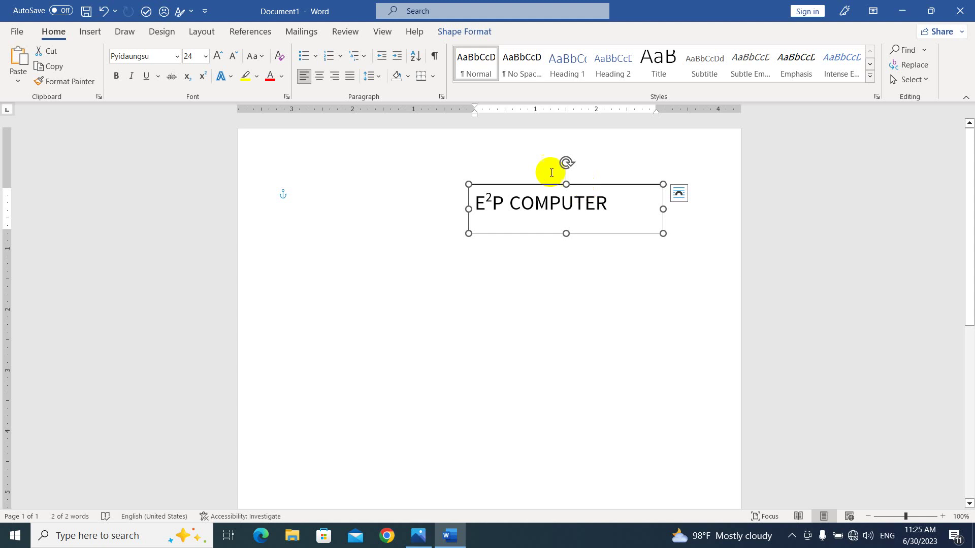
# Step: Look through the text fill and text outline options for the "E²P COMPUTER" text box
pyautogui.click(472, 34)
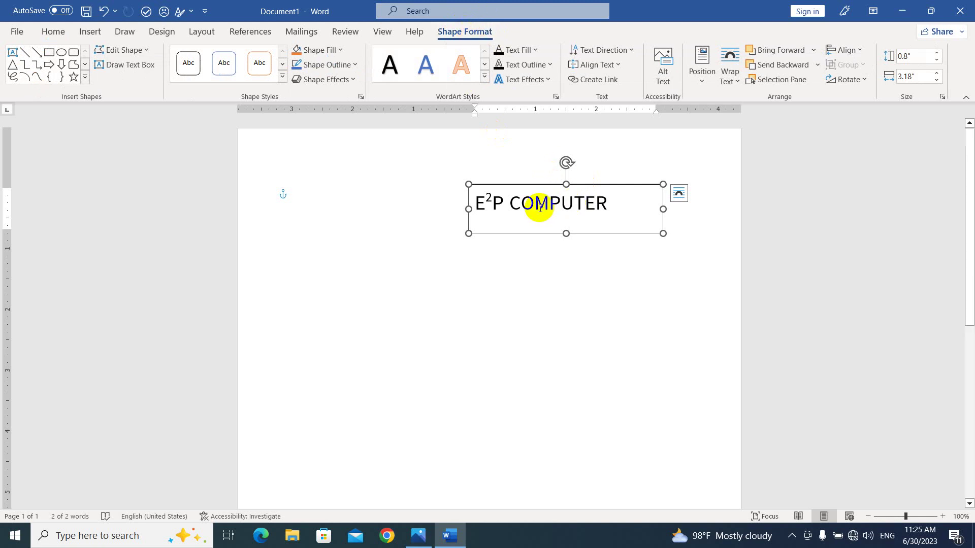
pyautogui.click(538, 50)
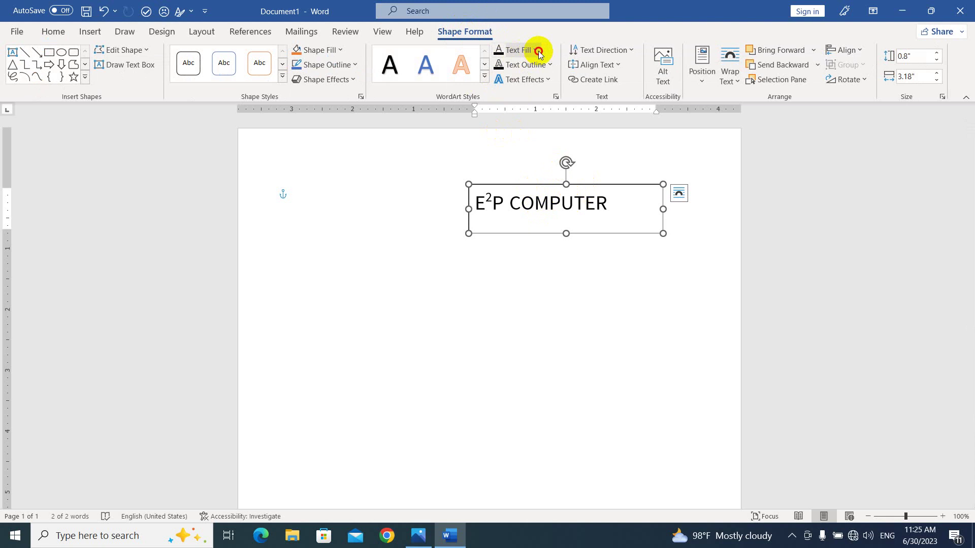
pyautogui.click(538, 50)
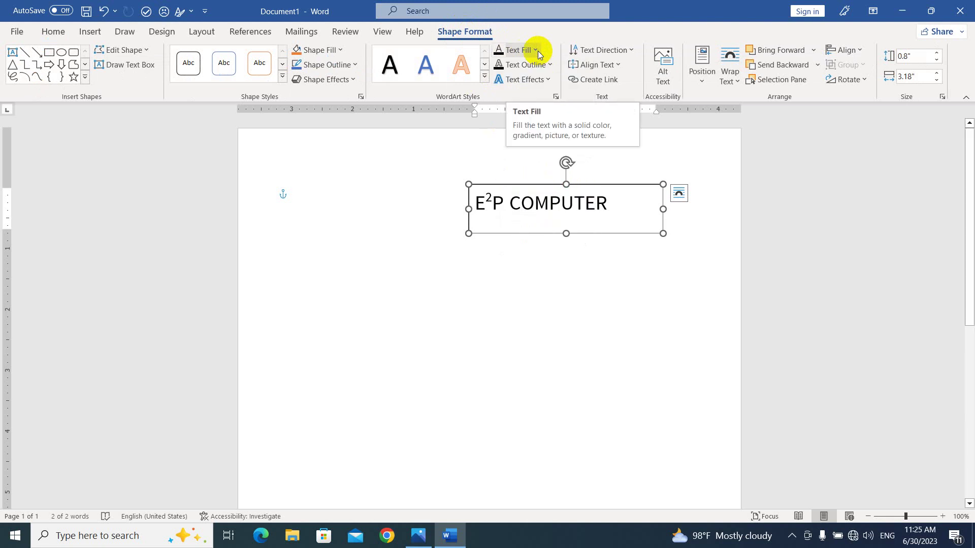
pyautogui.moveTo(509, 204); pyautogui.dragTo(524, 206)
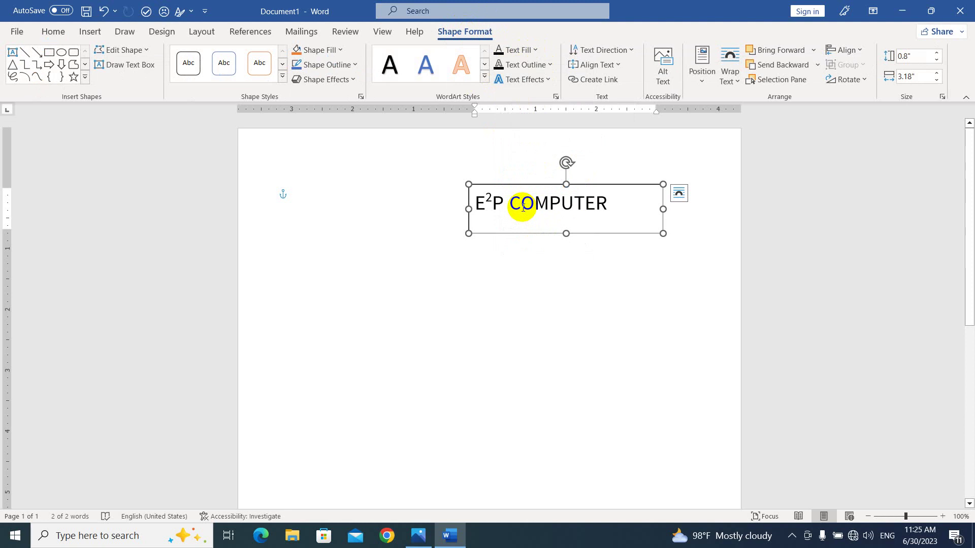
pyautogui.click(551, 66)
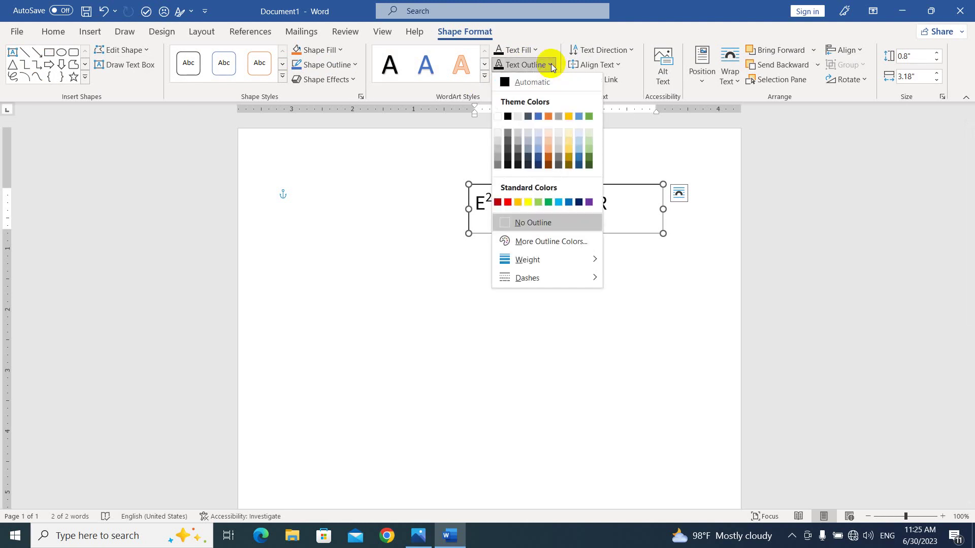
pyautogui.click(552, 66)
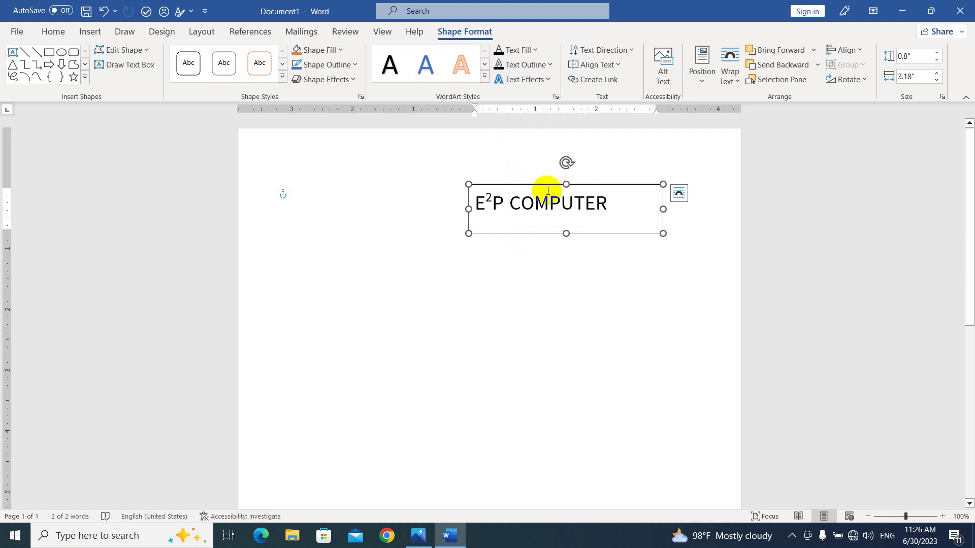
pyautogui.doubleClick(504, 207)
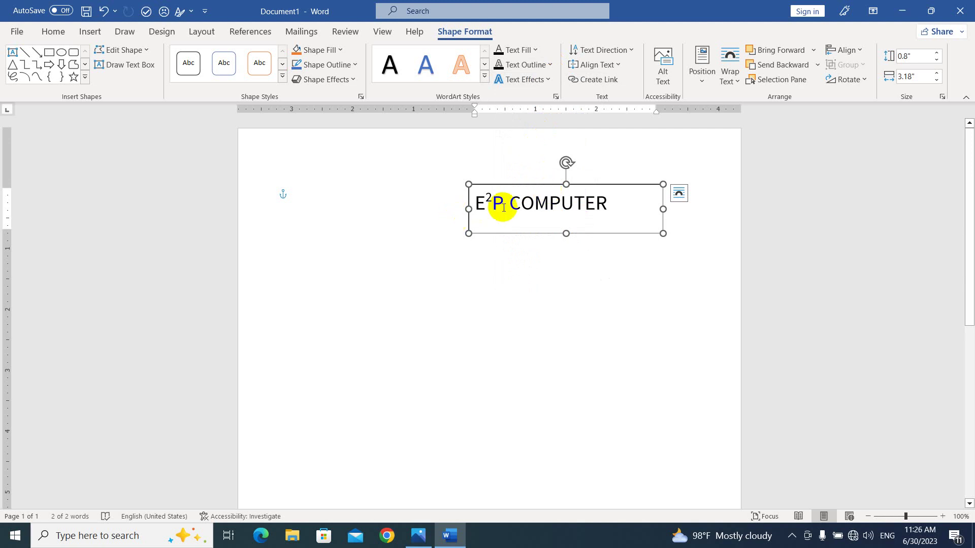
# Step: Apply the upward-arching Follow Path text transform to the "E²P COMPUTER" text
pyautogui.click(548, 81)
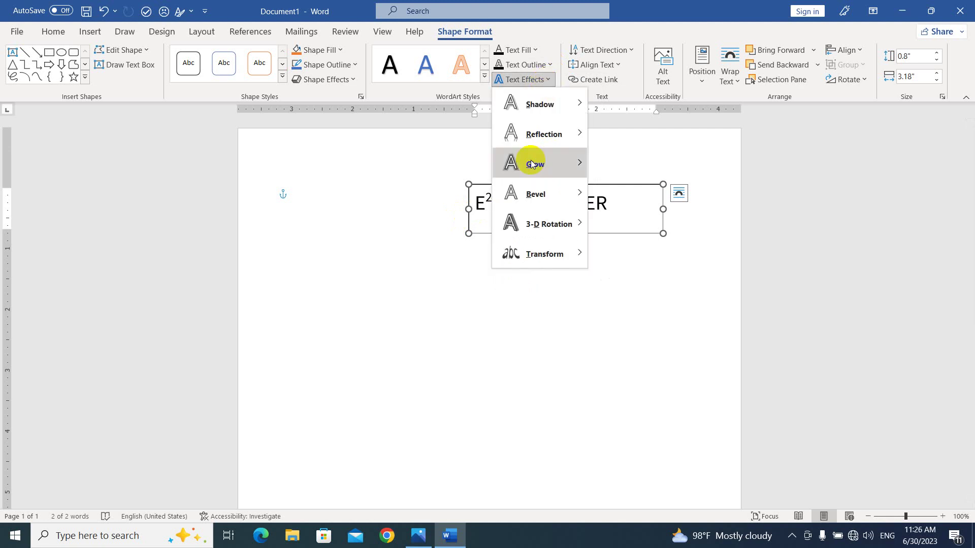
pyautogui.moveTo(561, 258)
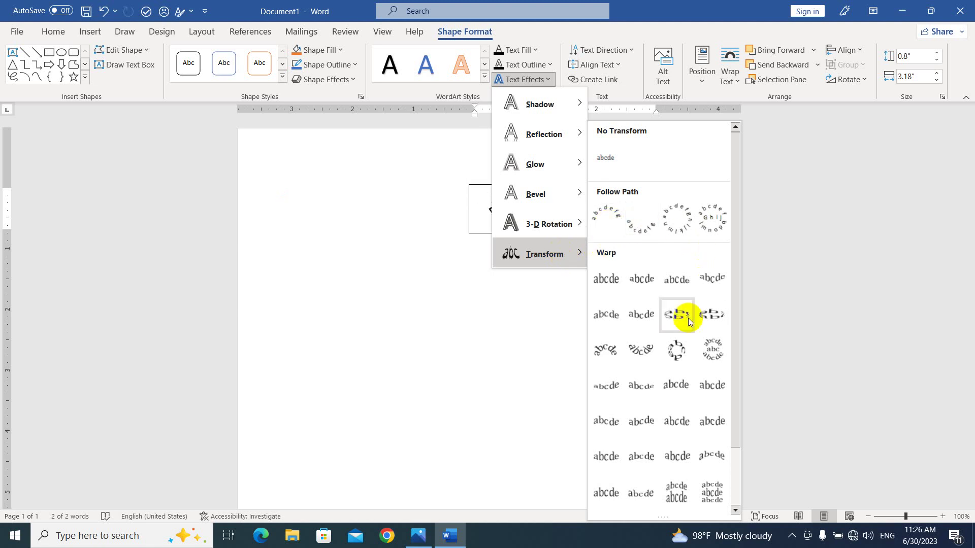
pyautogui.scroll(-2, 670, 422)
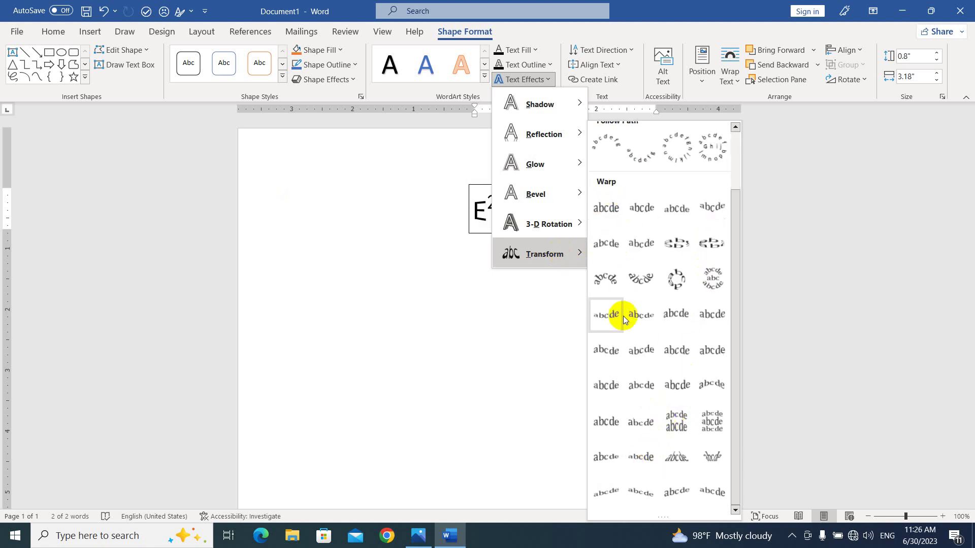
pyautogui.scroll(2, 624, 325)
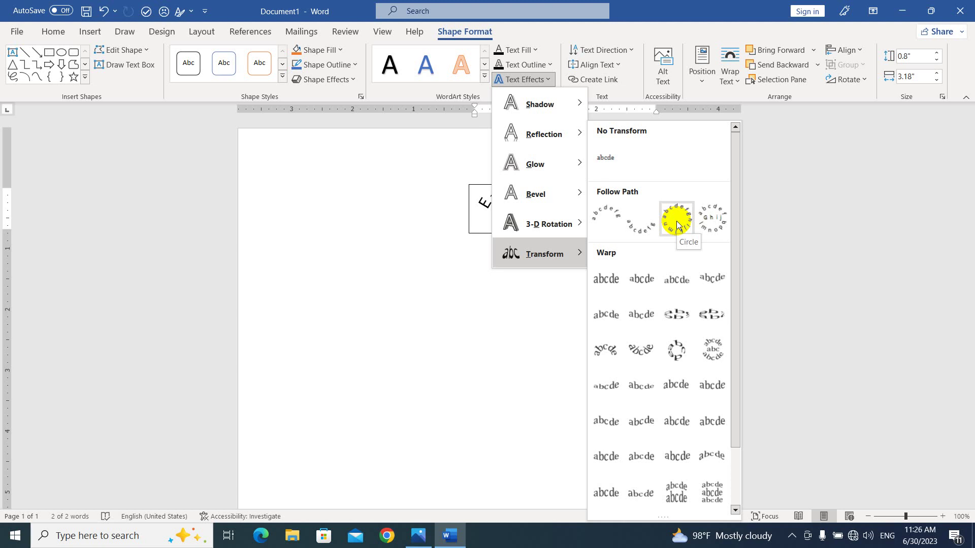
pyautogui.click(611, 223)
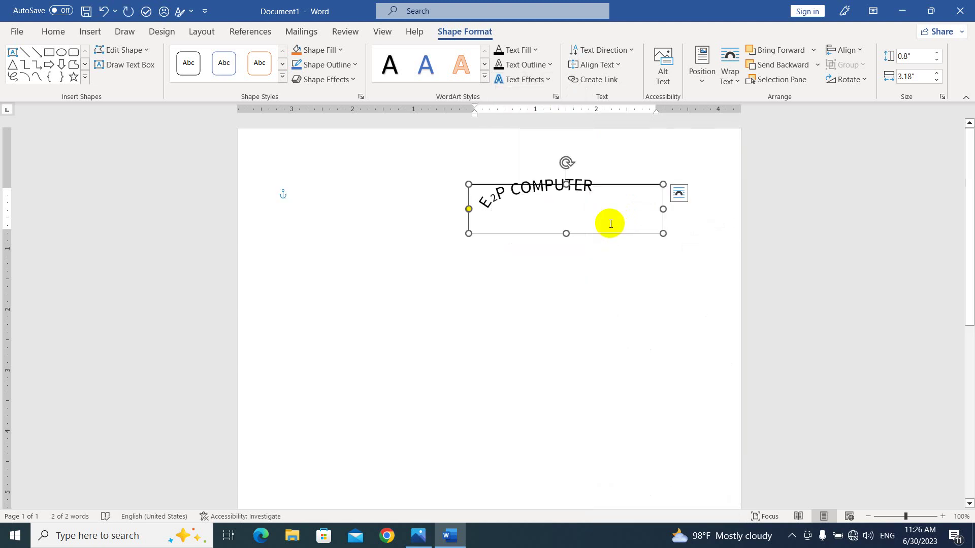
# Step: Resize the "E²P COMPUTER" text box to about 1.78" high and 2.6" wide, and rotate it clockwise so the arched text sits level
pyautogui.moveTo(601, 184); pyautogui.dragTo(613, 193)
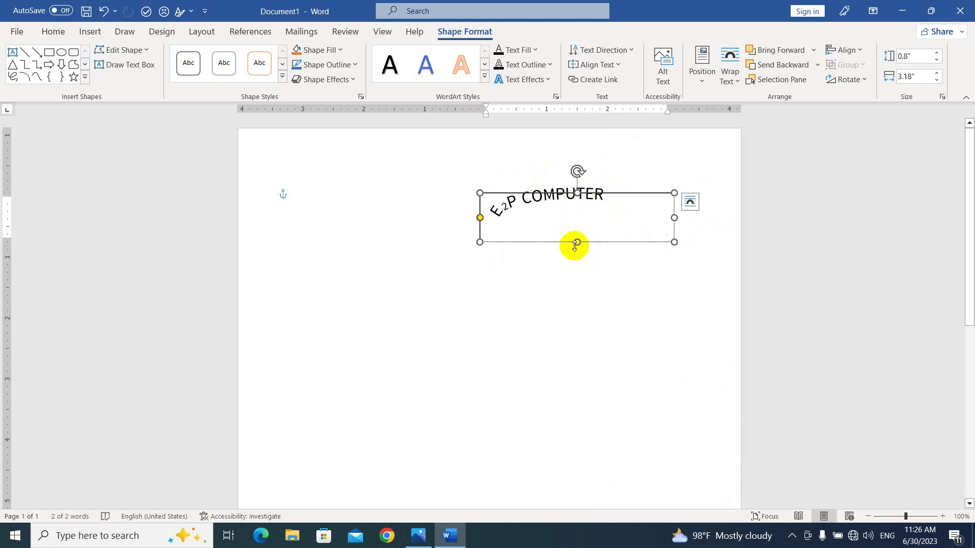
pyautogui.moveTo(576, 242); pyautogui.dragTo(576, 303)
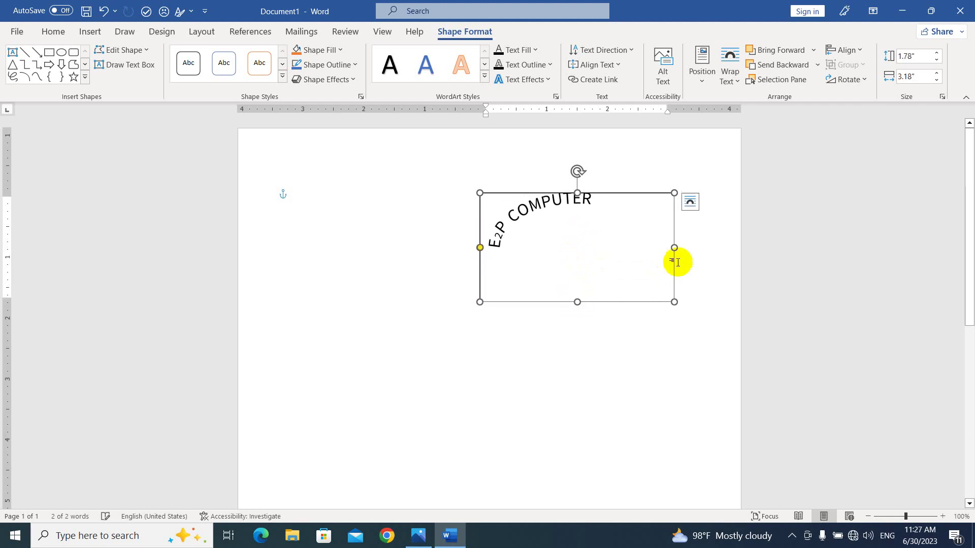
pyautogui.moveTo(674, 248); pyautogui.dragTo(639, 261)
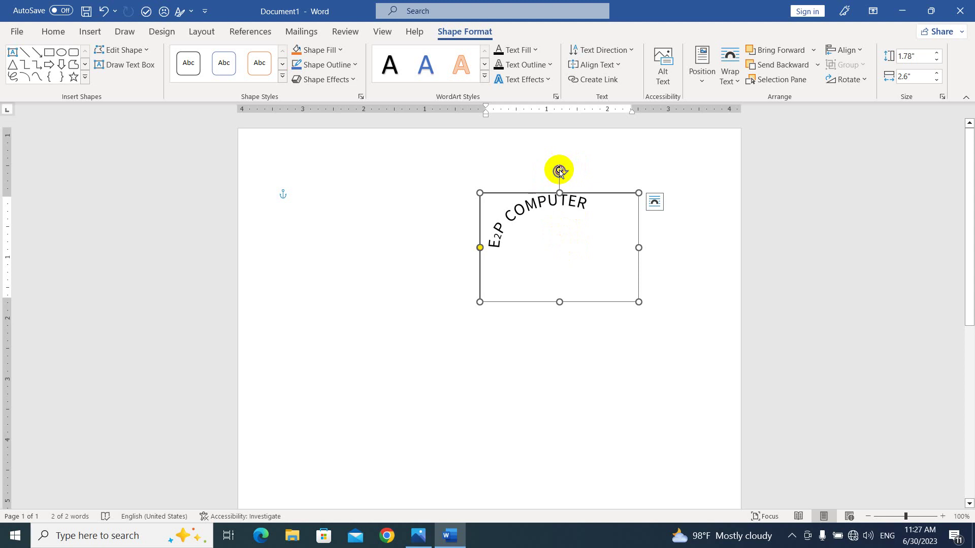
pyautogui.moveTo(559, 170); pyautogui.dragTo(587, 176)
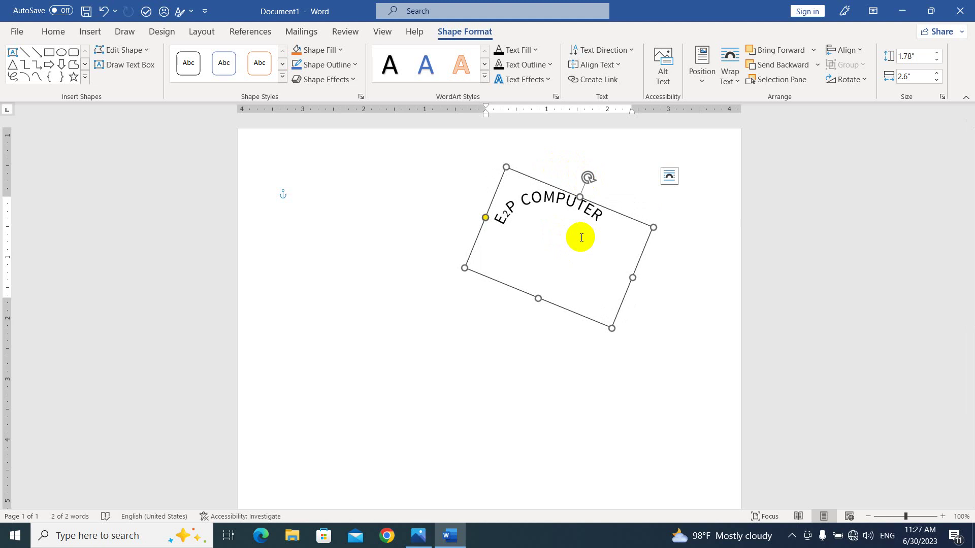
pyautogui.click(479, 334)
pyautogui.click(537, 266)
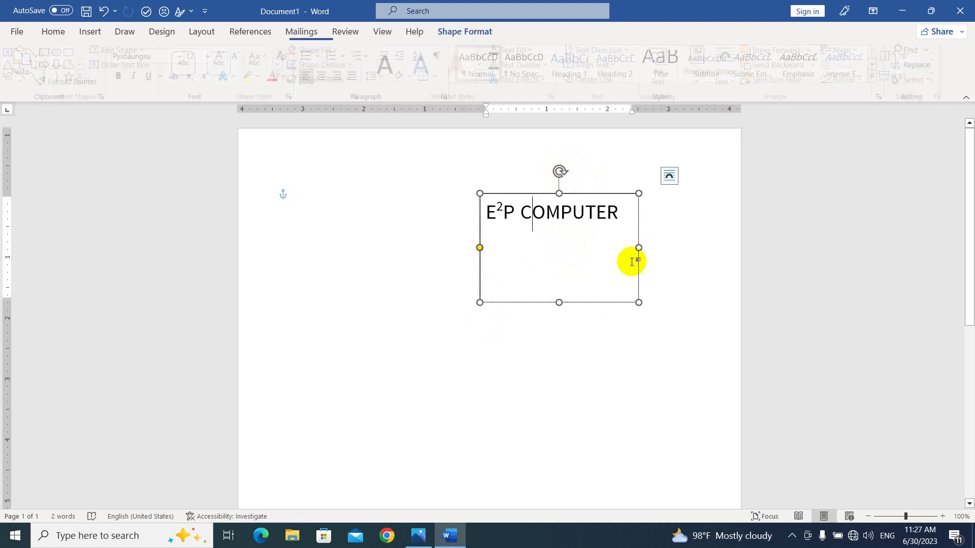
pyautogui.click(616, 195)
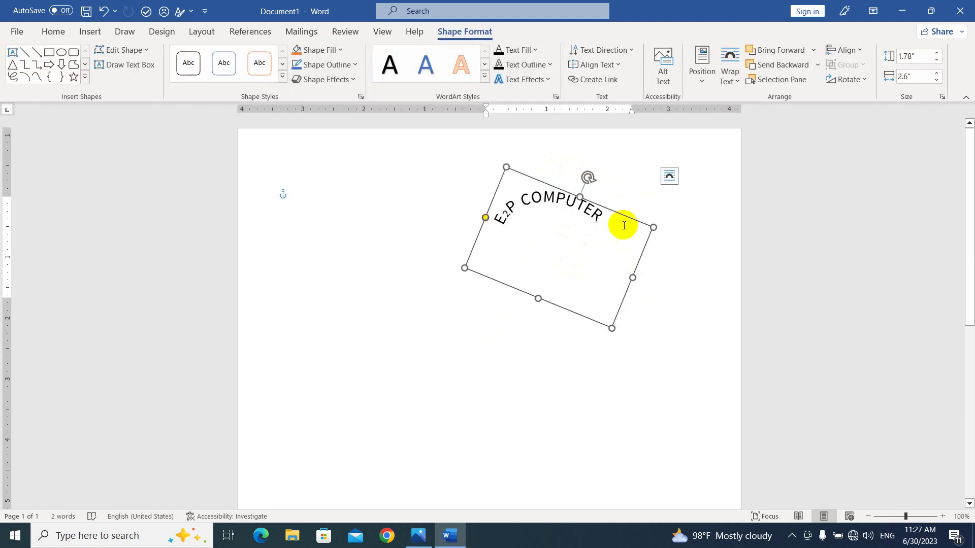
pyautogui.click(660, 308)
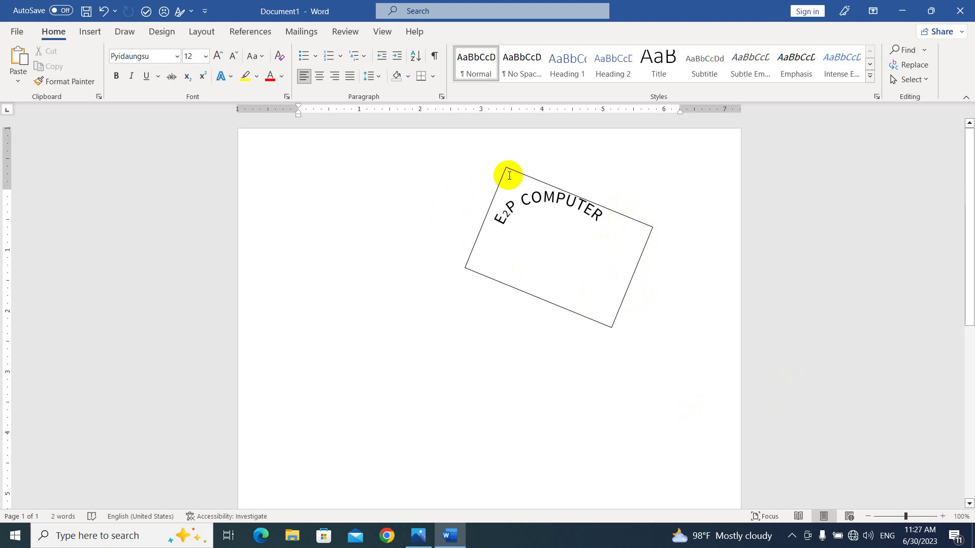
pyautogui.click(589, 250)
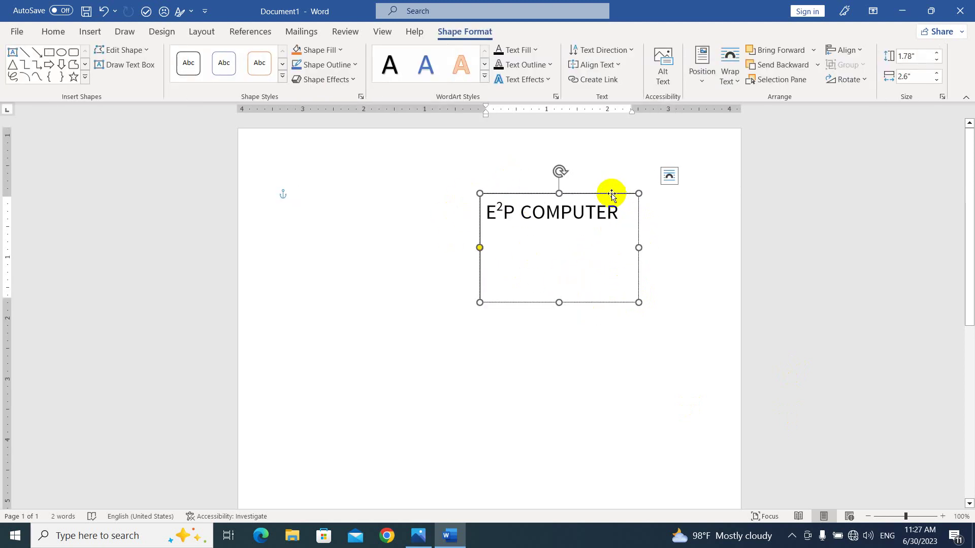
# Step: Set the "E²P COMPUTER" text box to no fill and no outline
pyautogui.click(612, 193)
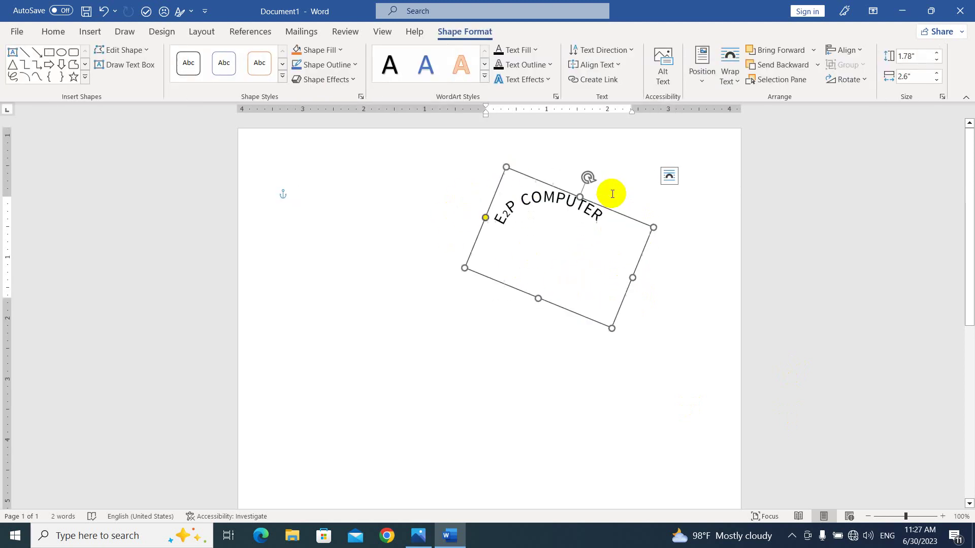
pyautogui.click(319, 49)
pyautogui.click(346, 193)
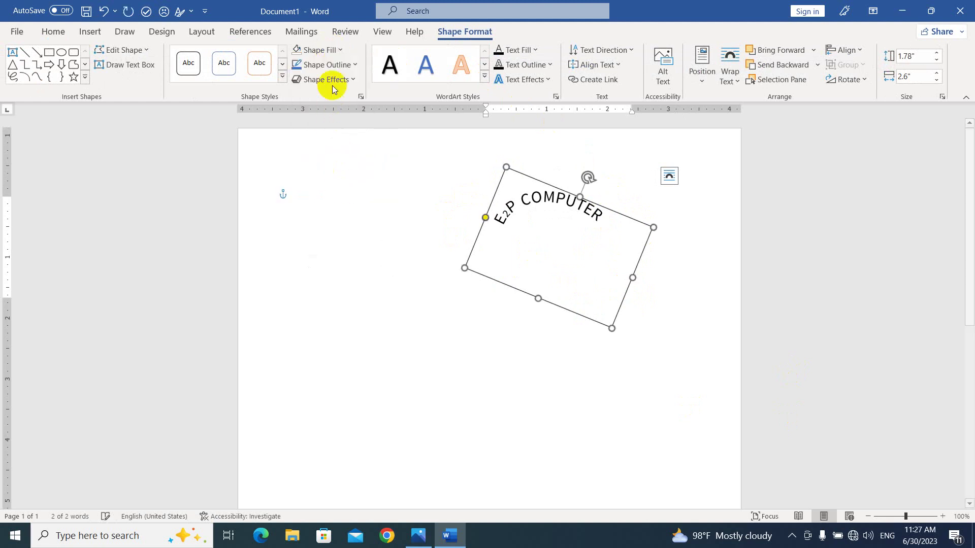
pyautogui.click(323, 64)
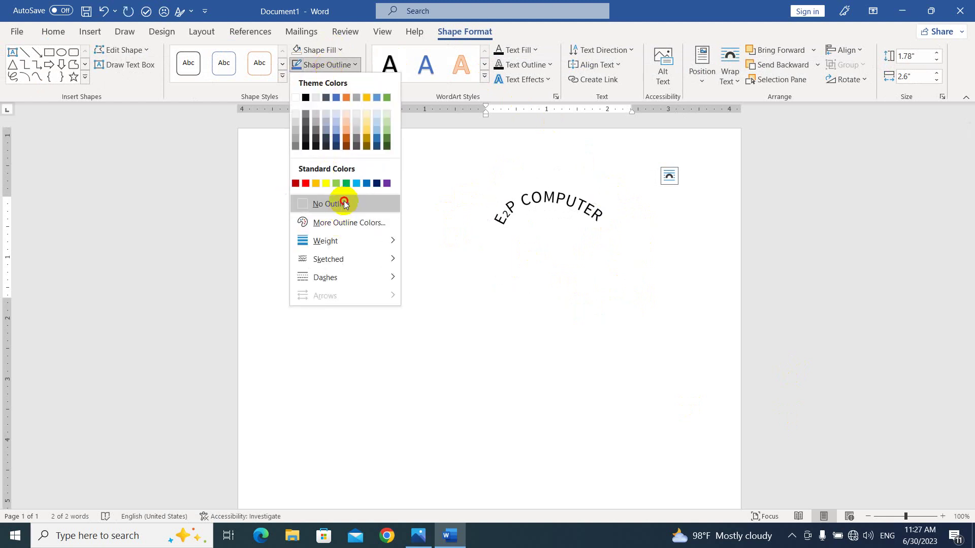
pyautogui.click(338, 203)
pyautogui.click(681, 299)
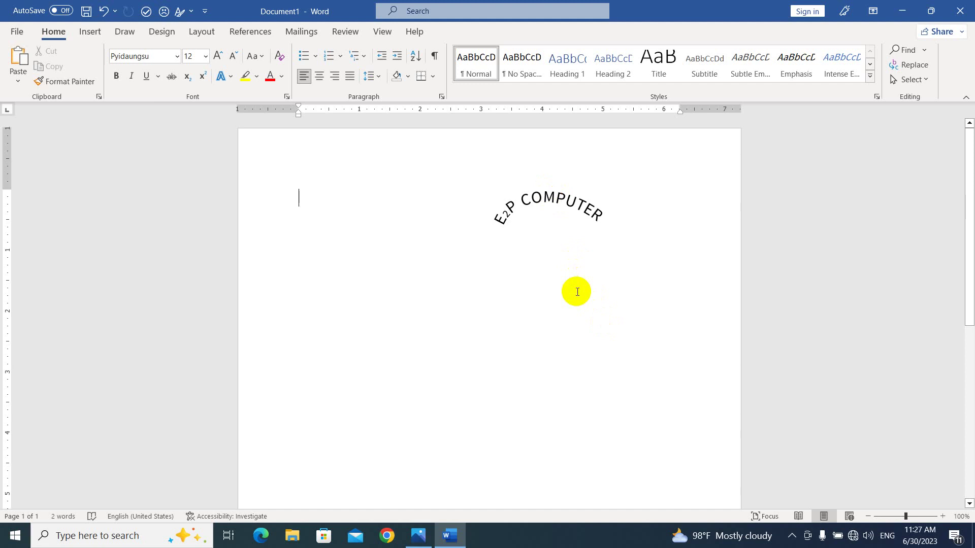
# Step: Draw a second text box about 0.49" high and 1.37" wide directly below the arched "E²P COMPUTER" text
pyautogui.click(91, 31)
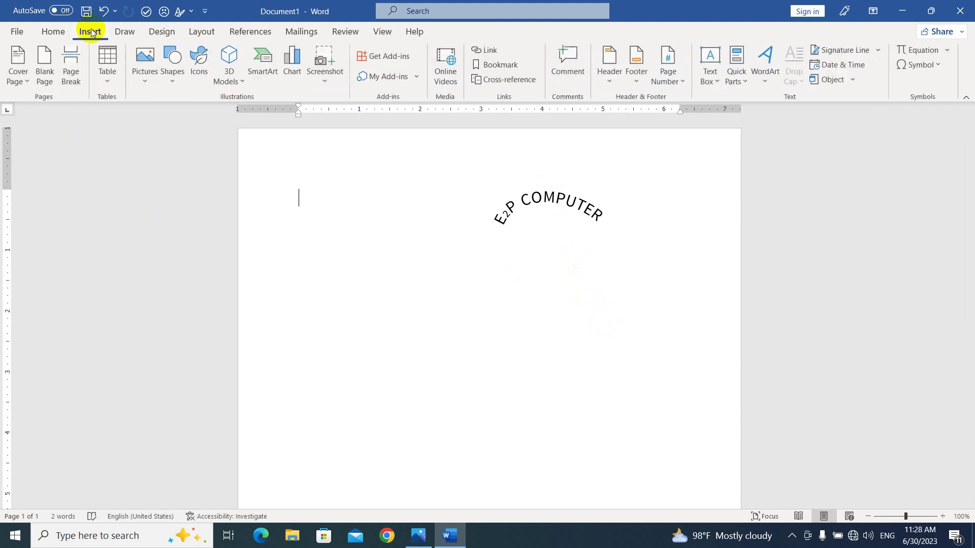
pyautogui.click(172, 65)
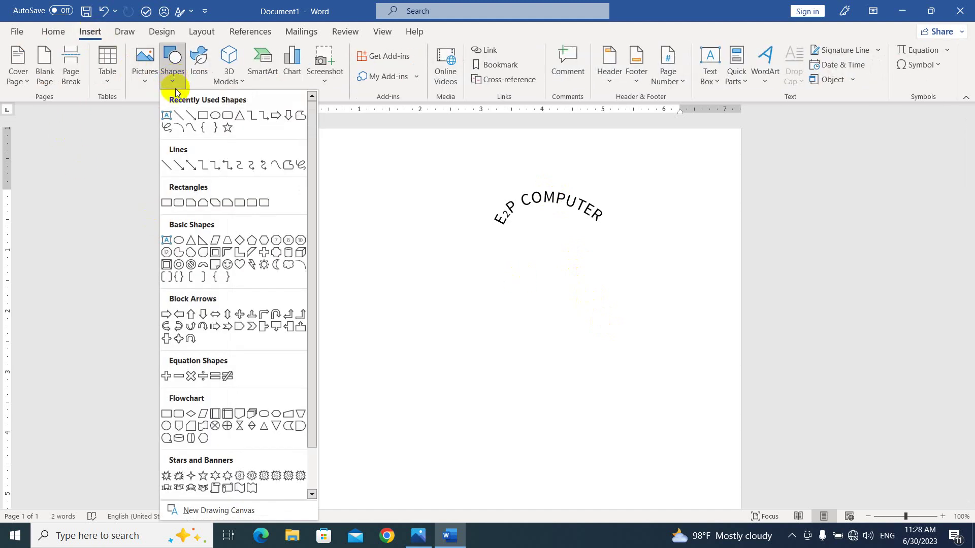
pyautogui.click(166, 116)
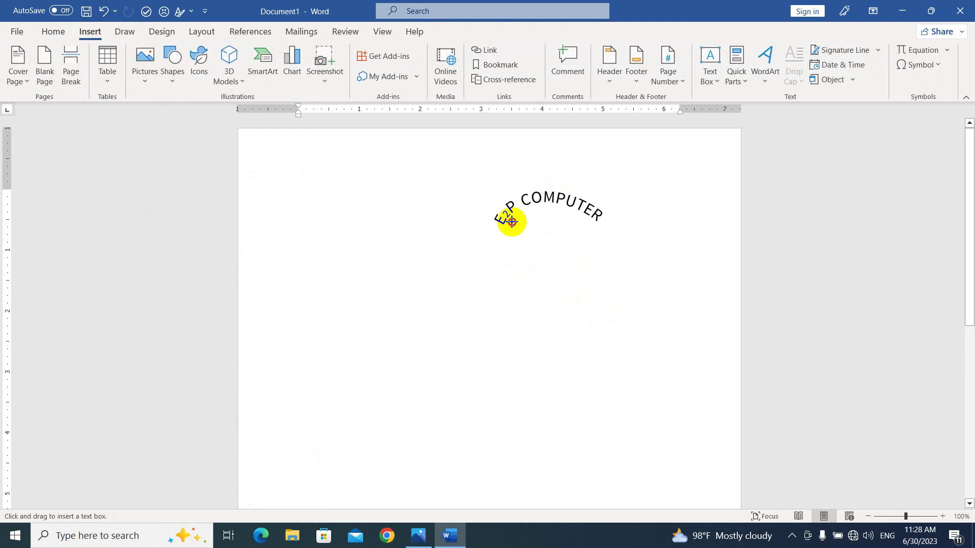
pyautogui.moveTo(512, 222); pyautogui.dragTo(595, 252)
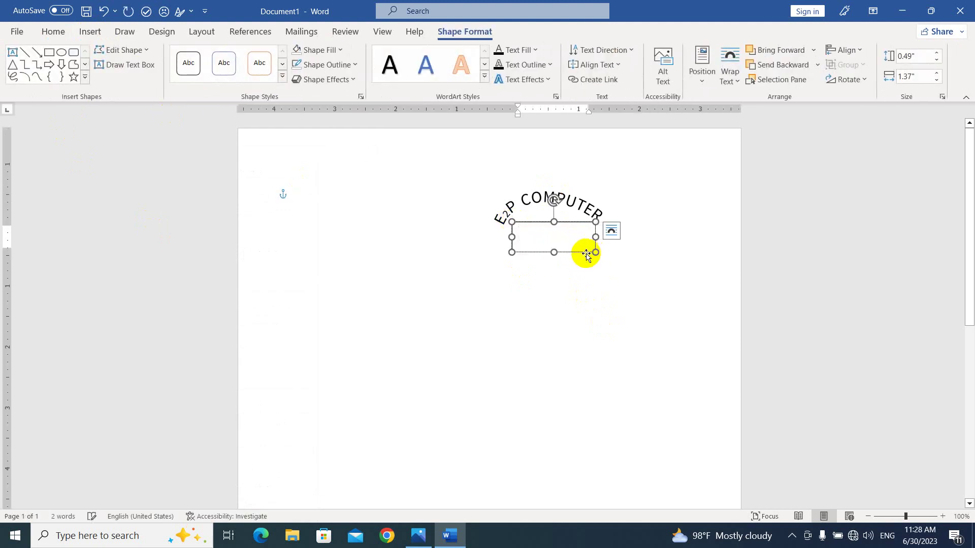
# Step: Check the hand-drawn sketch in lettern.png and enter "Training Centre" and "Myanmar - Yangon" on separate lines in the new Word text box
pyautogui.click(452, 535)
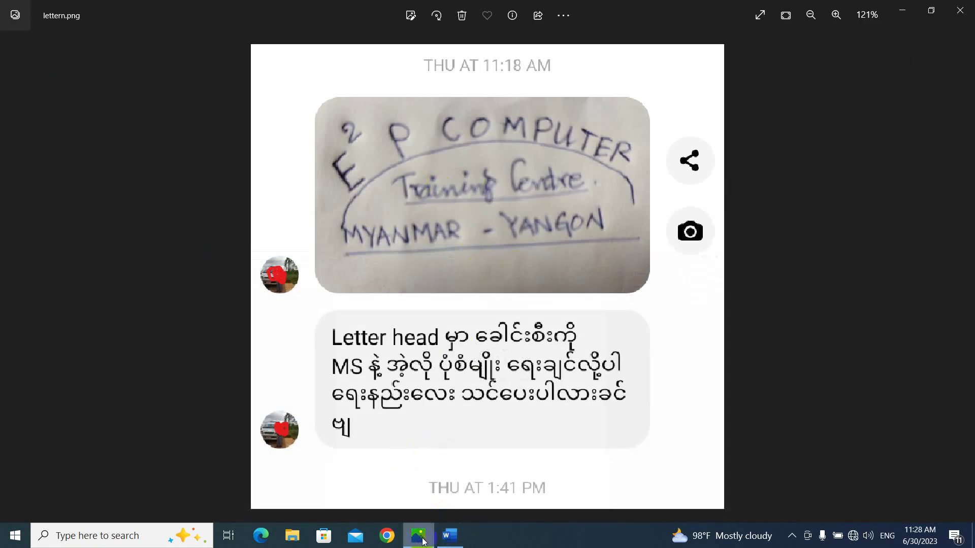
pyautogui.click(439, 544)
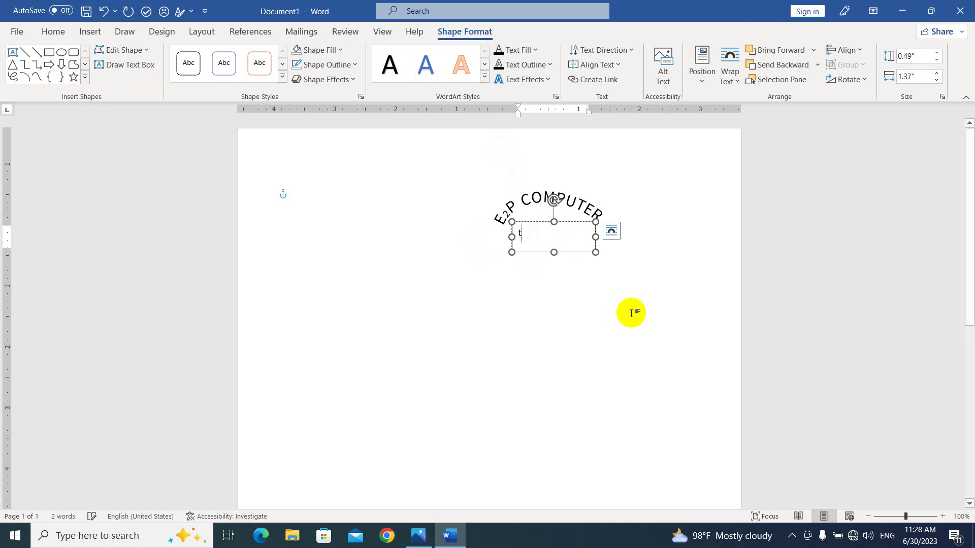
pyautogui.write('Training Centre')
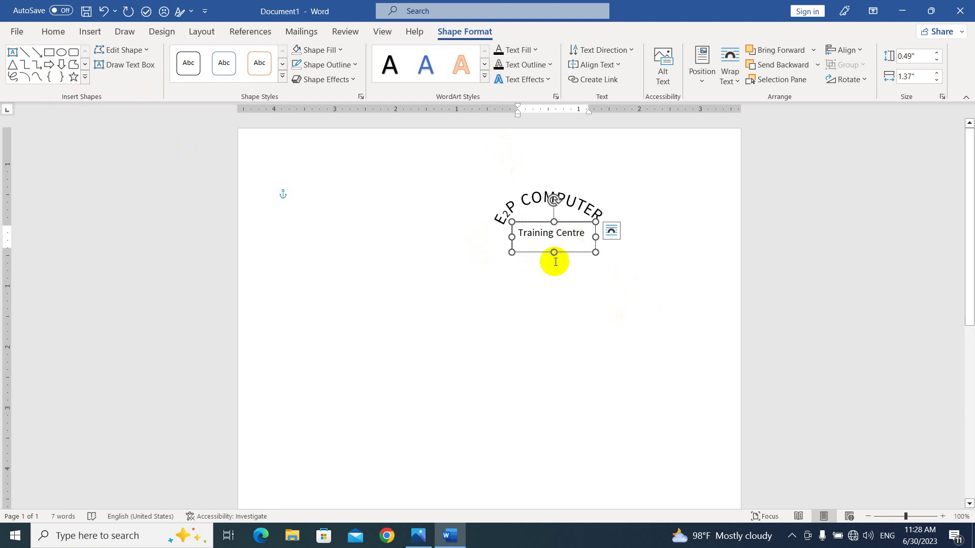
# Step: Enlarge the "Training Centre" text box to about 0.98" high and 1.75" wide, and center both of its lines
pyautogui.moveTo(554, 252); pyautogui.dragTo(554, 281)
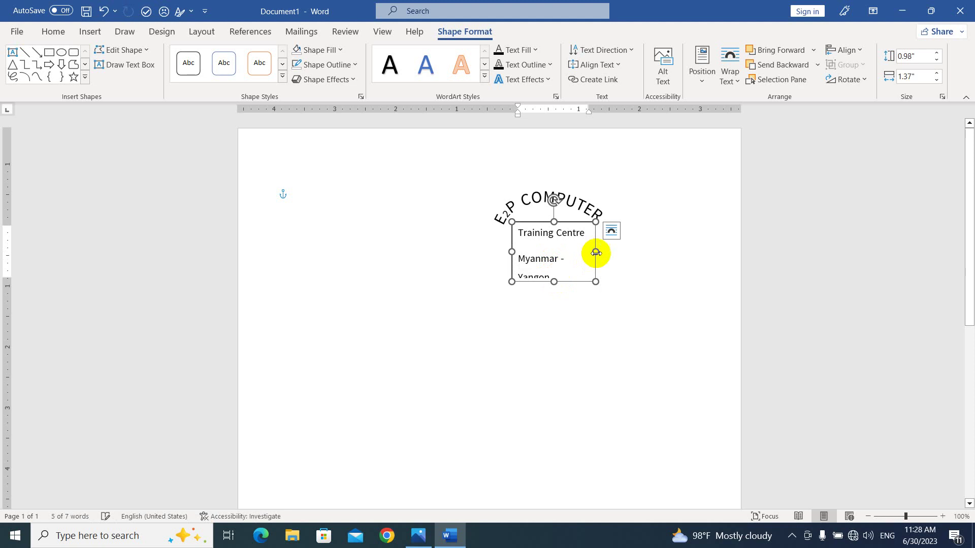
pyautogui.moveTo(596, 252); pyautogui.dragTo(618, 262)
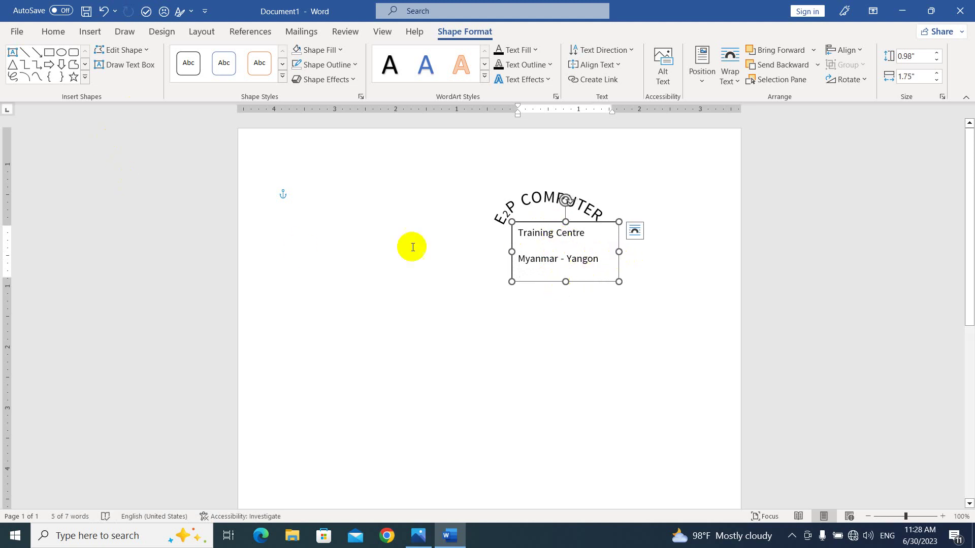
pyautogui.click(54, 33)
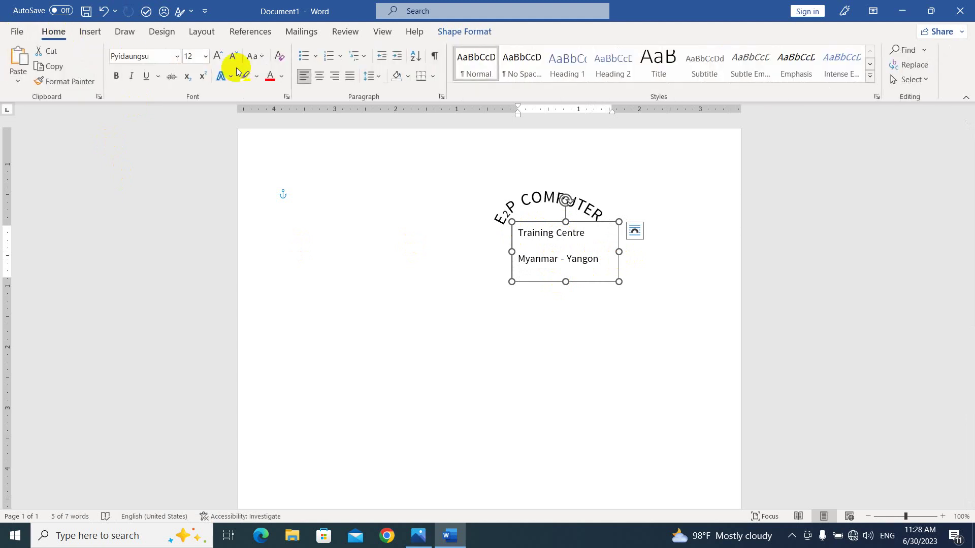
pyautogui.click(319, 76)
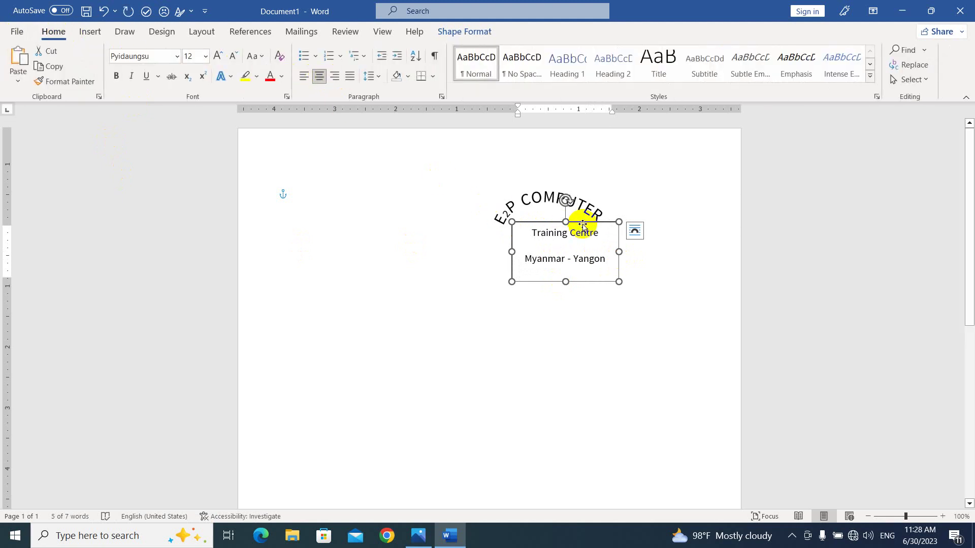
# Step: Move the "Training Centre" text box centrally beneath the arched "E²P COMPUTER" text and set it to no fill and no outline
pyautogui.moveTo(579, 222); pyautogui.dragTo(569, 218)
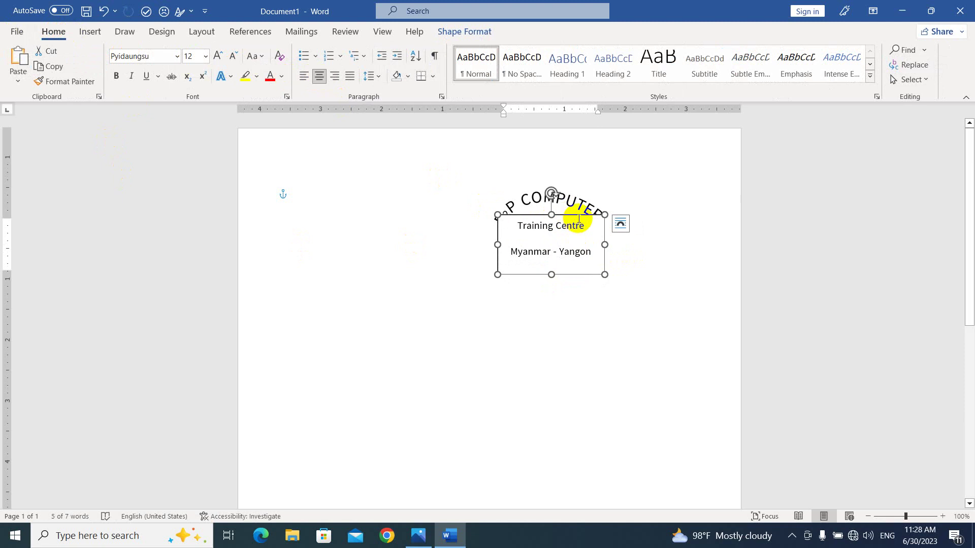
pyautogui.click(642, 274)
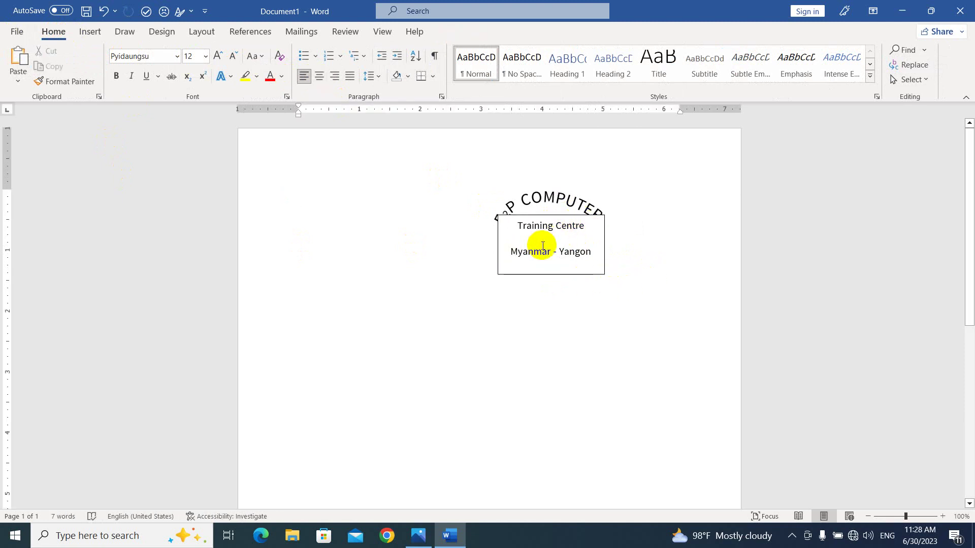
pyautogui.click(571, 218)
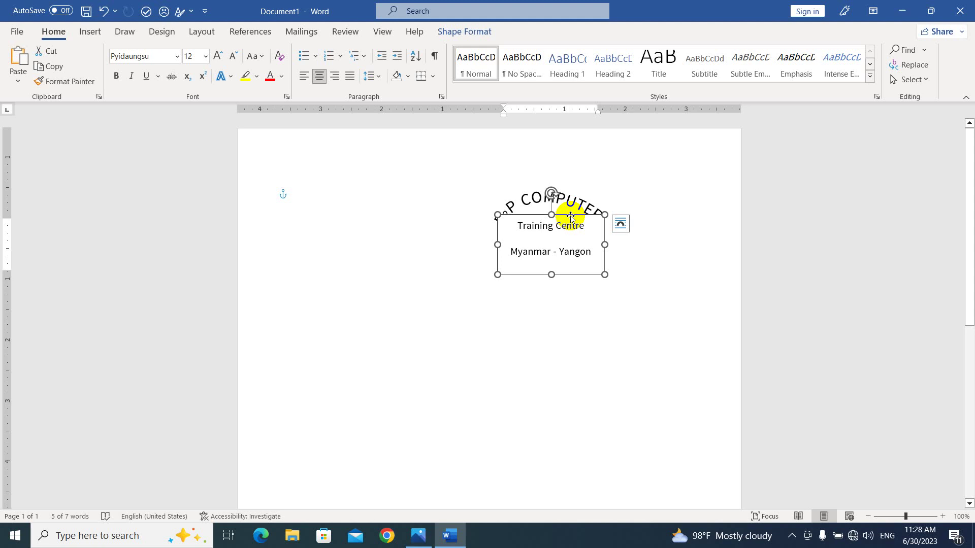
pyautogui.click(462, 32)
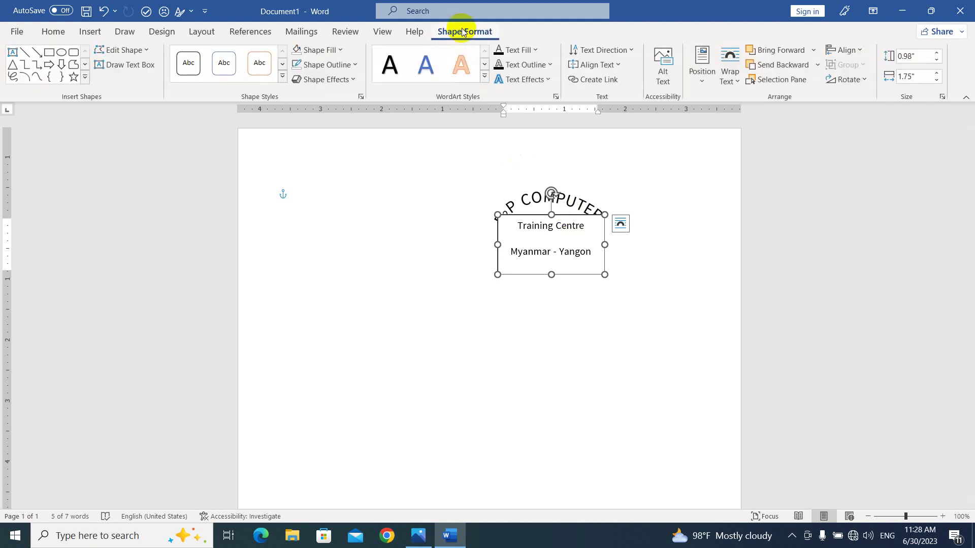
pyautogui.click(320, 50)
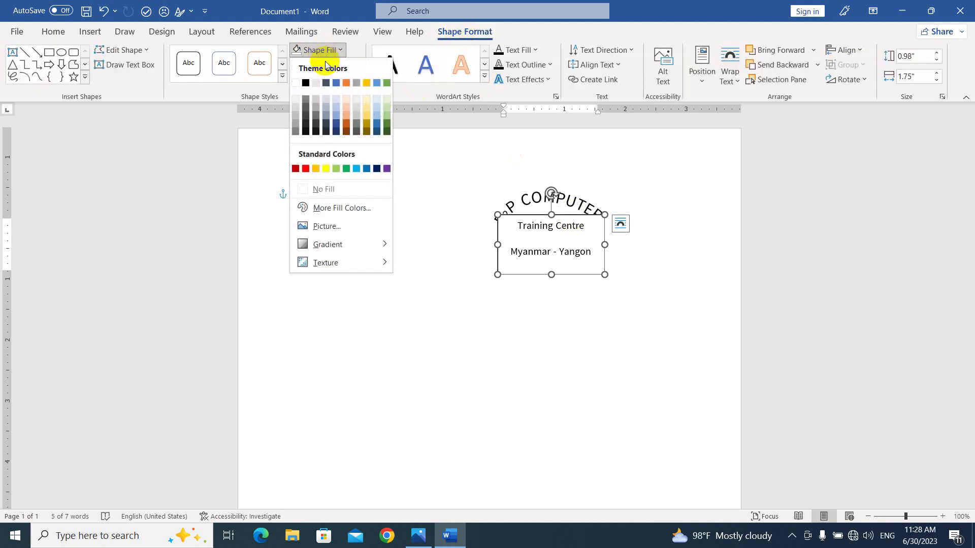
pyautogui.click(346, 190)
pyautogui.click(335, 65)
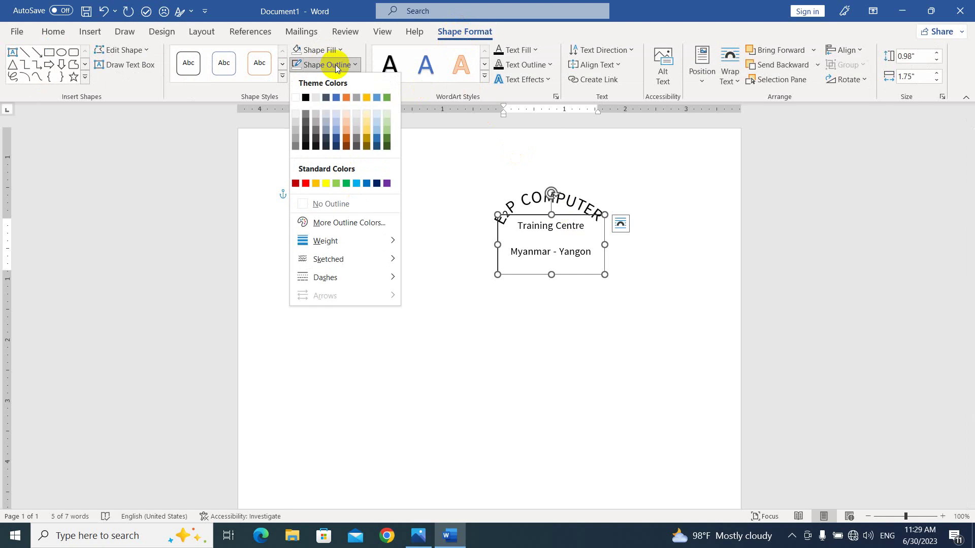
pyautogui.click(344, 203)
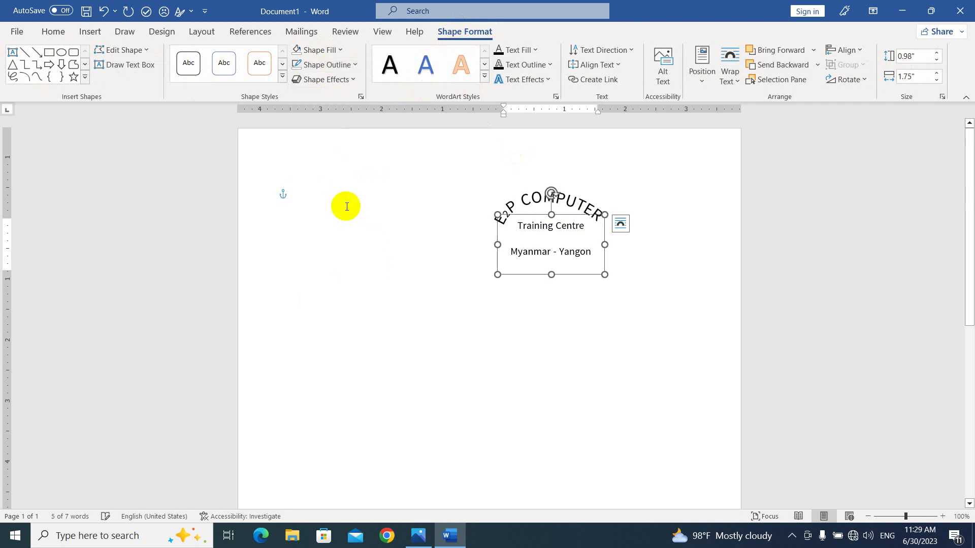
pyautogui.click(689, 287)
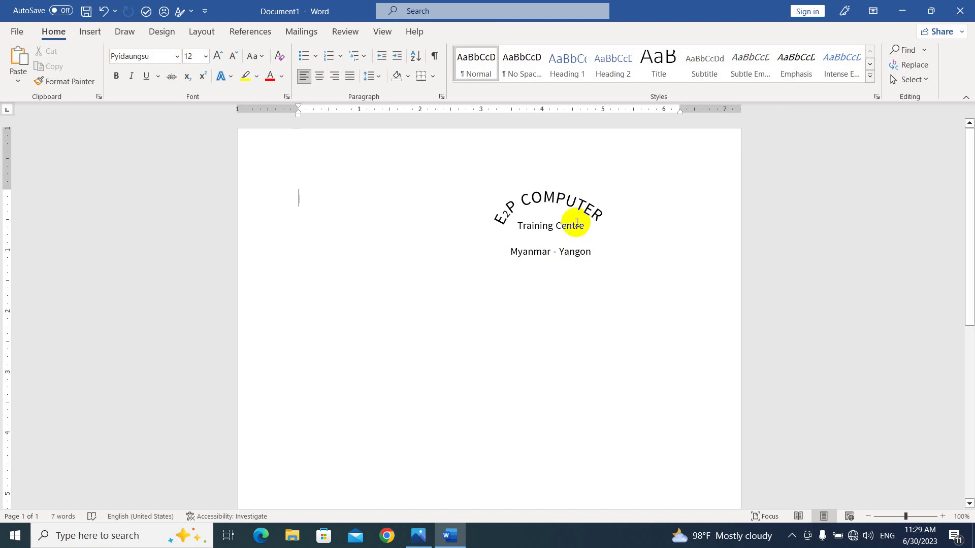
# Step: Group the arched "E²P COMPUTER" text box with the "Training Centre" text box
pyautogui.click(572, 198)
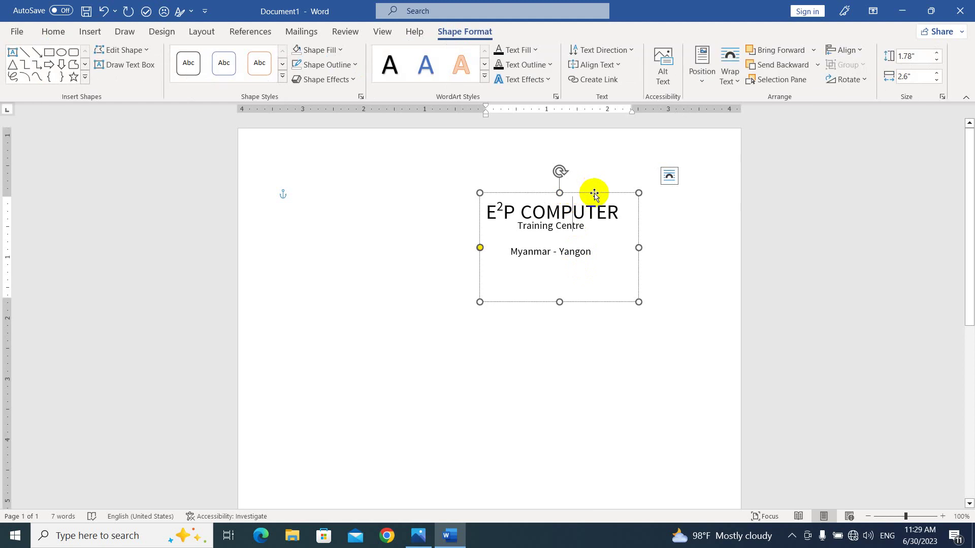
pyautogui.click(594, 194)
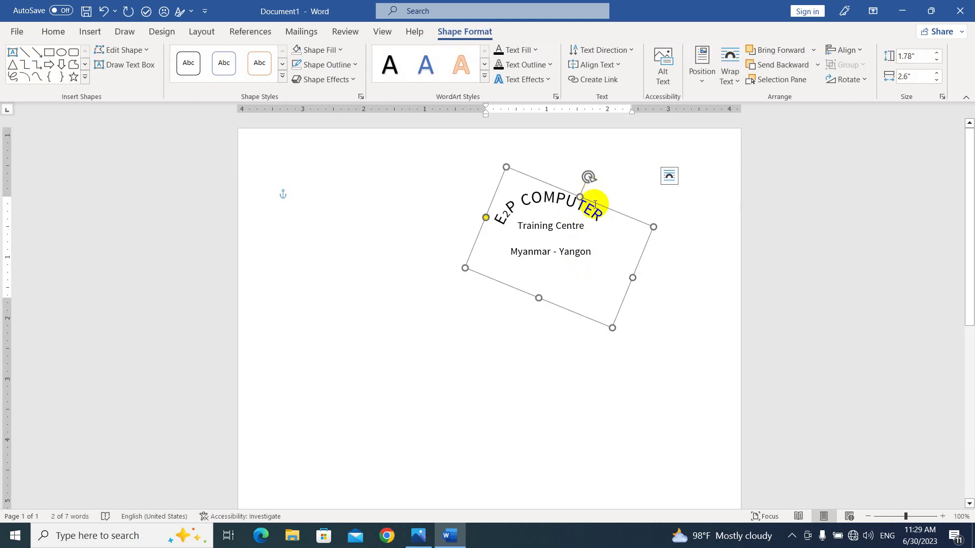
pyautogui.click(567, 226)
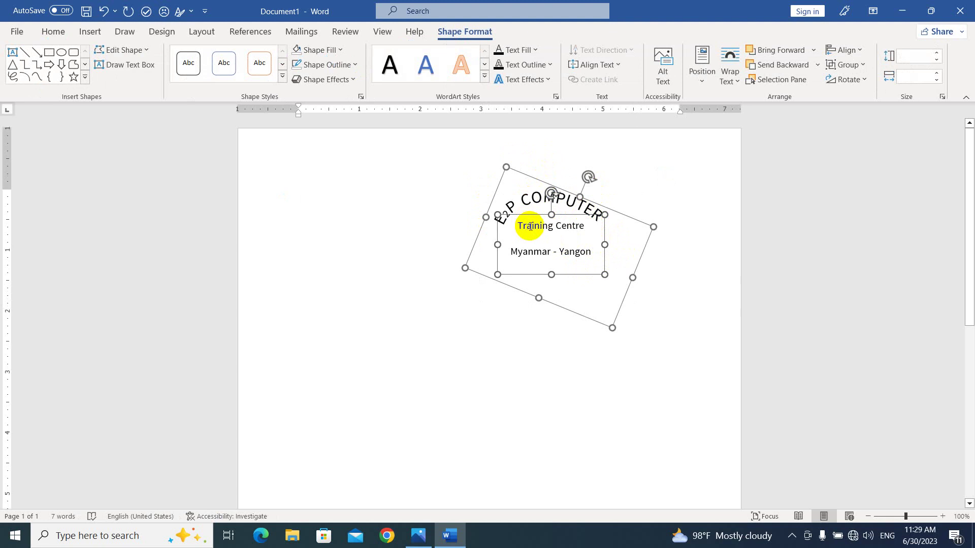
pyautogui.rightClick(575, 215)
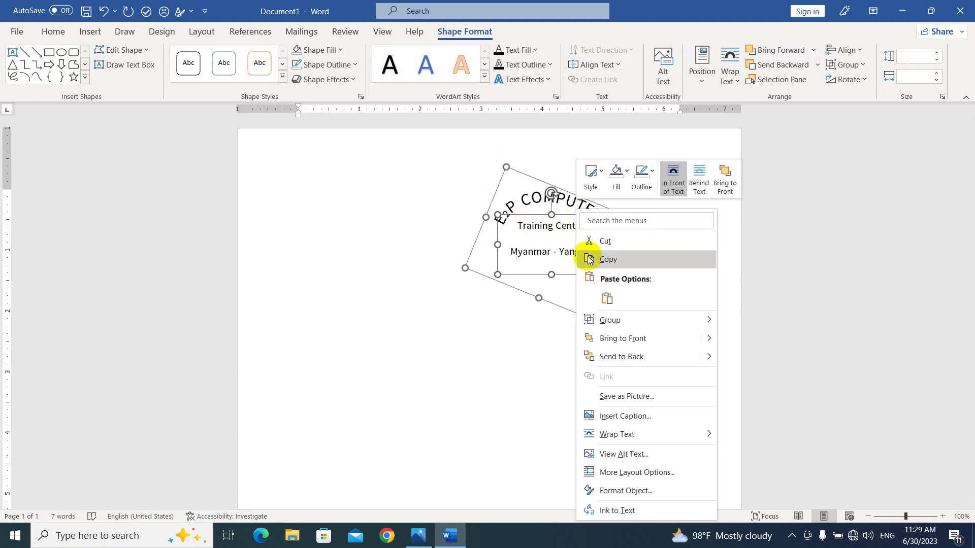
pyautogui.moveTo(621, 324)
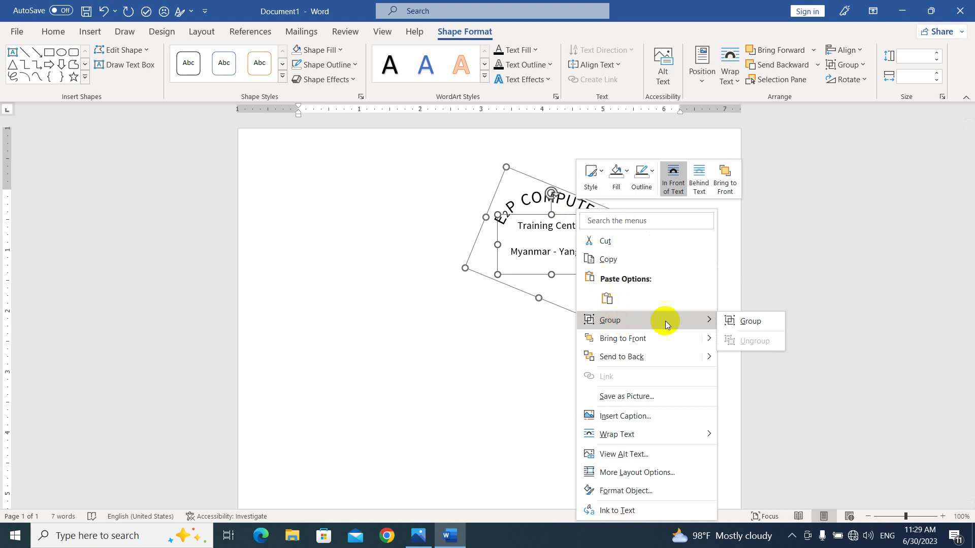
pyautogui.click(757, 322)
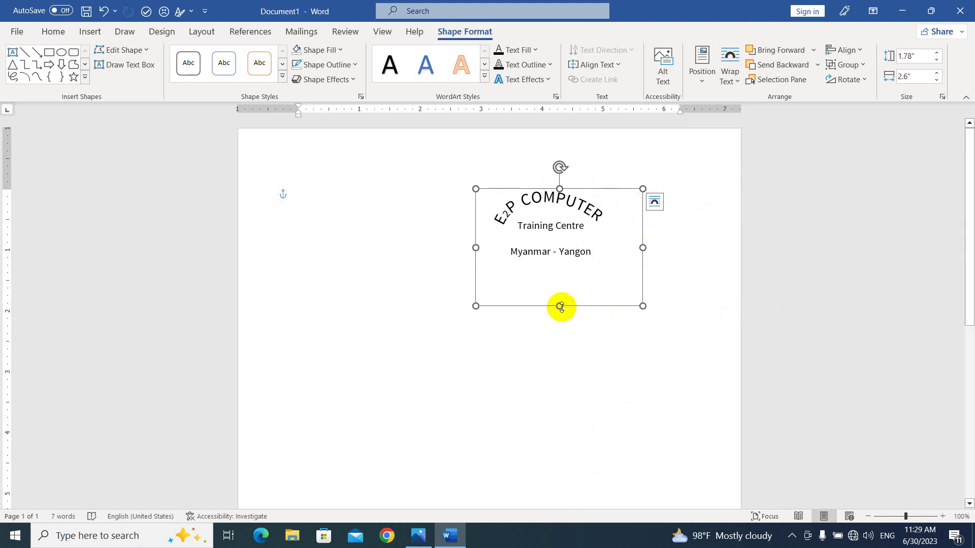
# Step: Scale the grouped heading to about 1.73" high and 2.47" wide and move it to the page's upper-right corner
pyautogui.moveTo(592, 191); pyautogui.dragTo(574, 225)
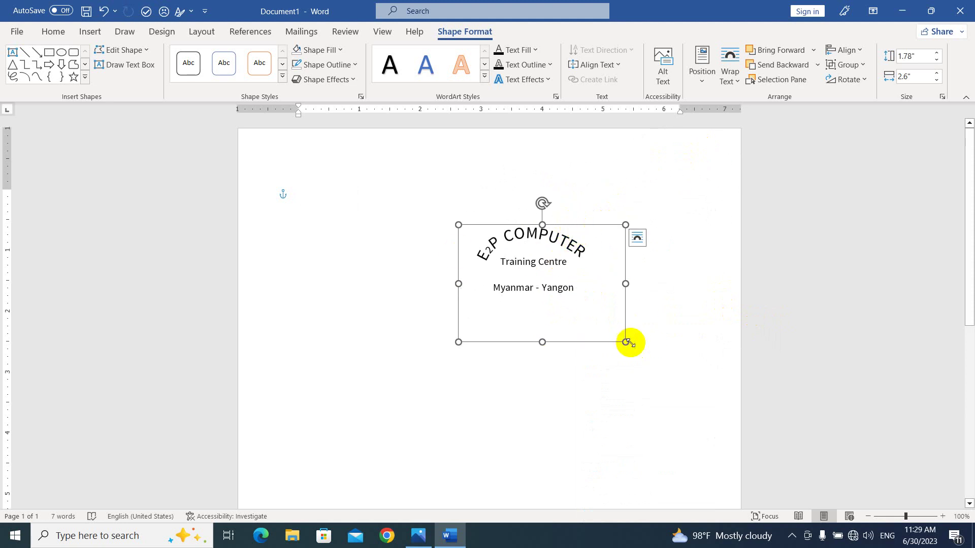
pyautogui.moveTo(626, 342)
pyautogui.mouseDown()
pyautogui.moveTo(600, 327)
pyautogui.moveTo(614, 331)
pyautogui.mouseUp()
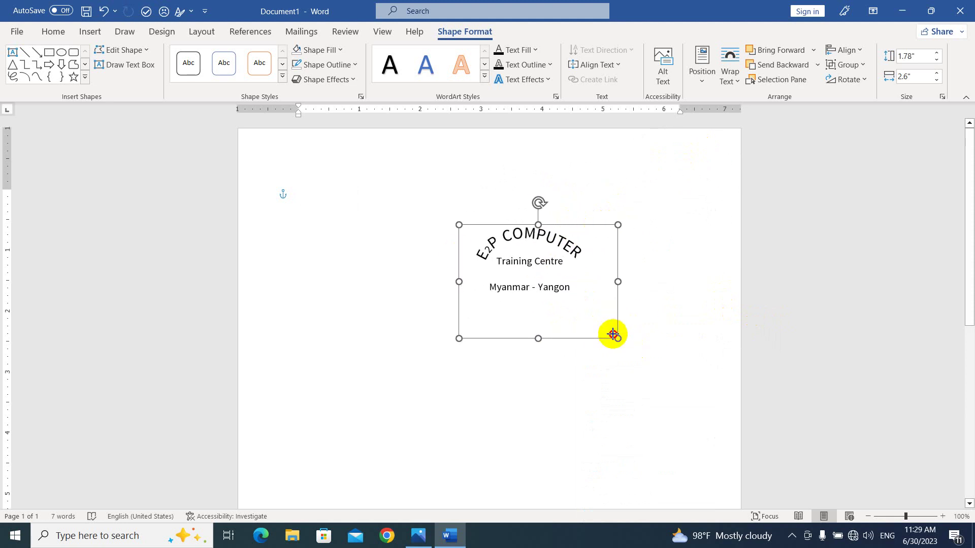
pyautogui.moveTo(590, 224); pyautogui.dragTo(723, 145)
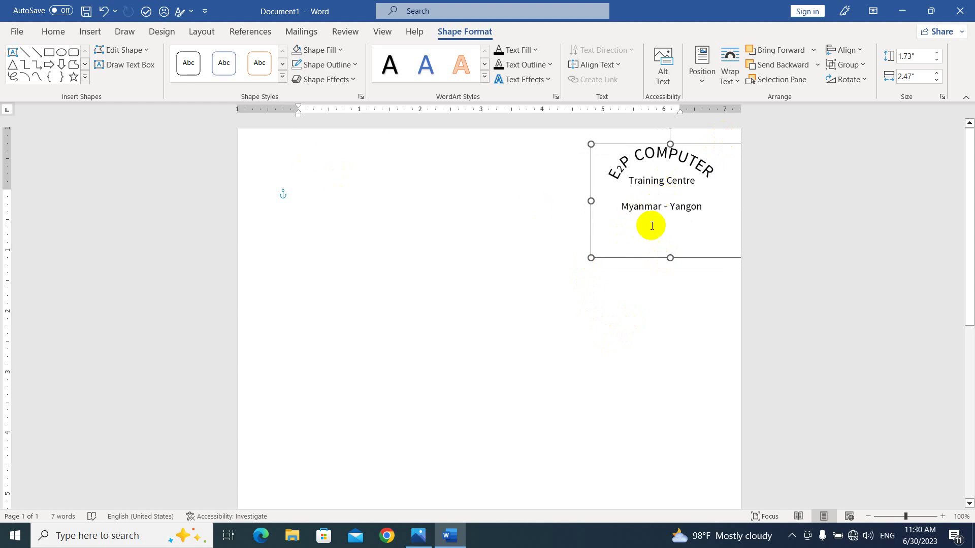
pyautogui.click(56, 32)
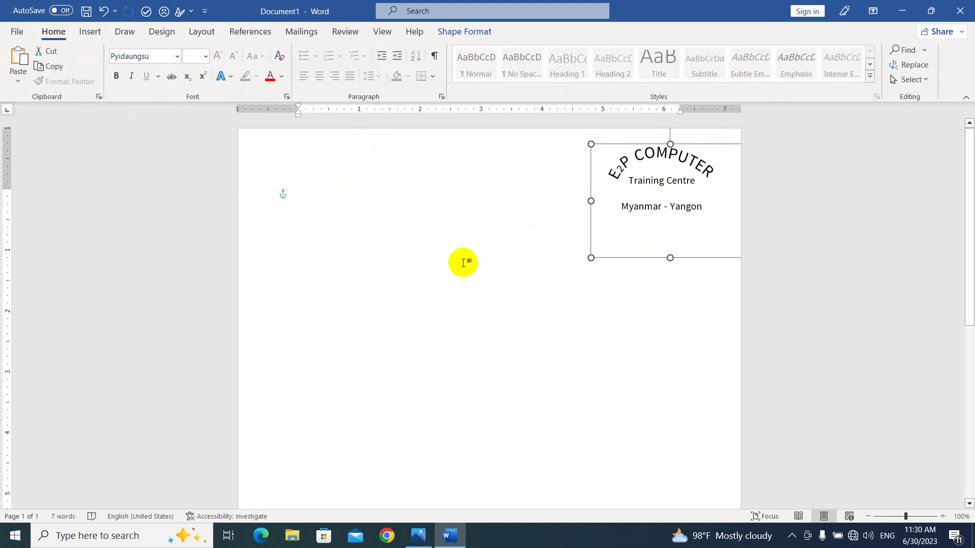
pyautogui.click(466, 327)
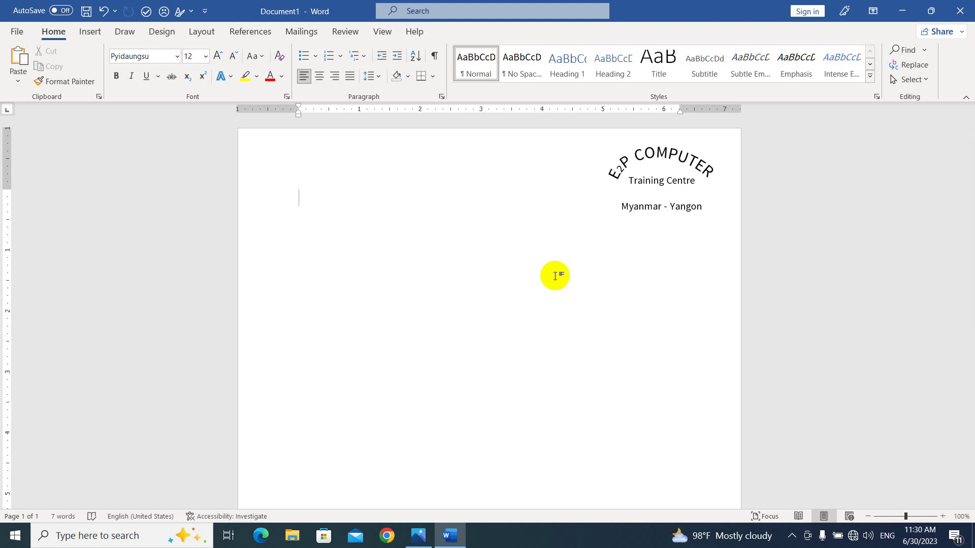
# Step: Insert WordArt in the dark style with a blue shadow near the page's upper left and enter "E2P COMPUTER" as its text
pyautogui.click(90, 33)
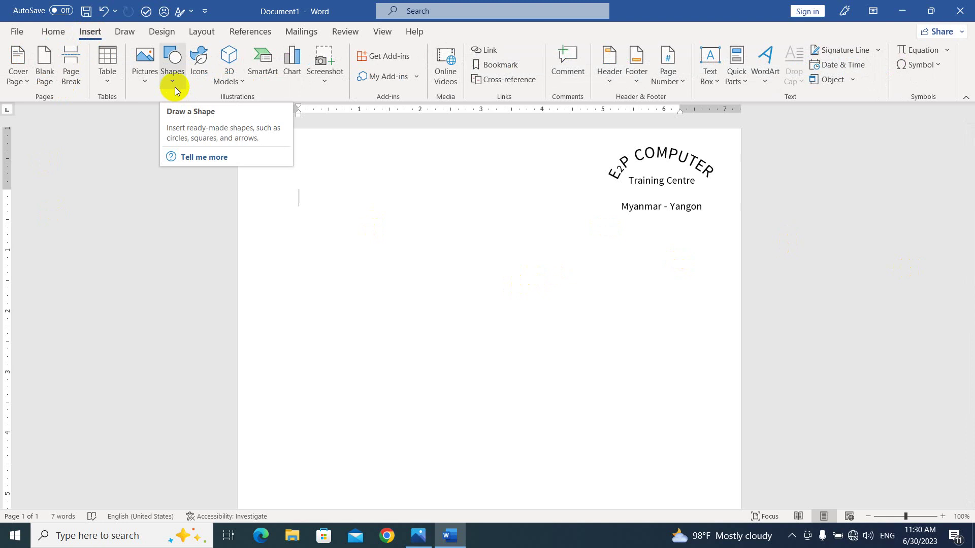
pyautogui.click(770, 85)
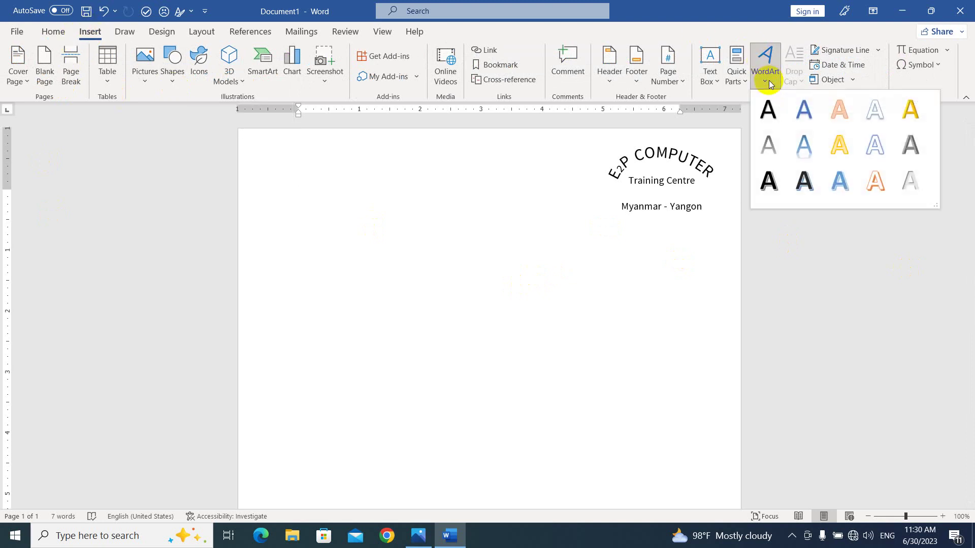
pyautogui.click(796, 191)
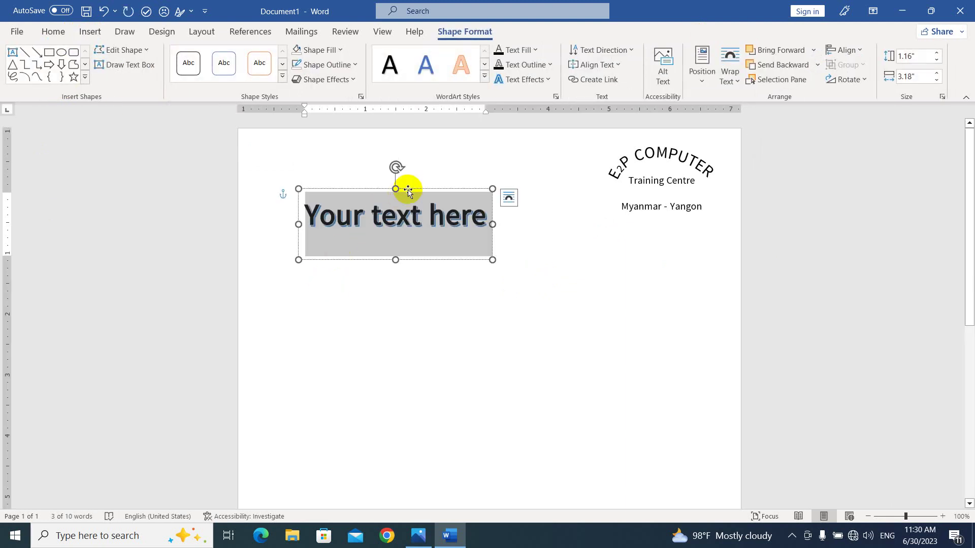
pyautogui.moveTo(410, 191); pyautogui.dragTo(405, 218)
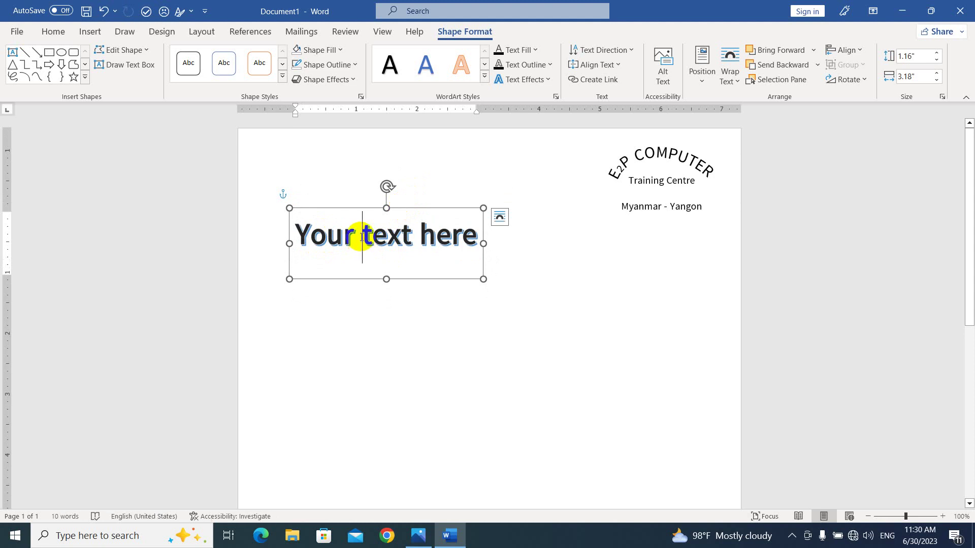
pyautogui.tripleClick(362, 238)
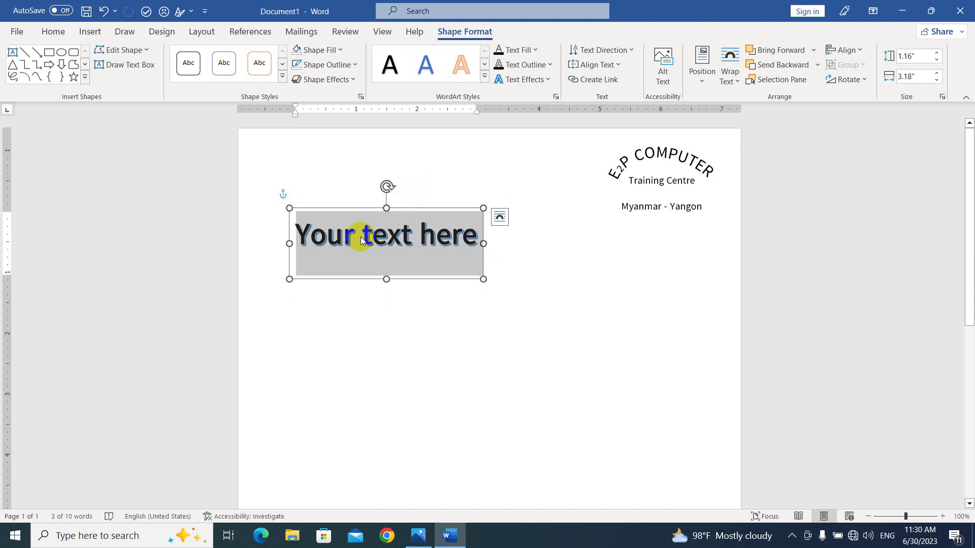
pyautogui.write('E')
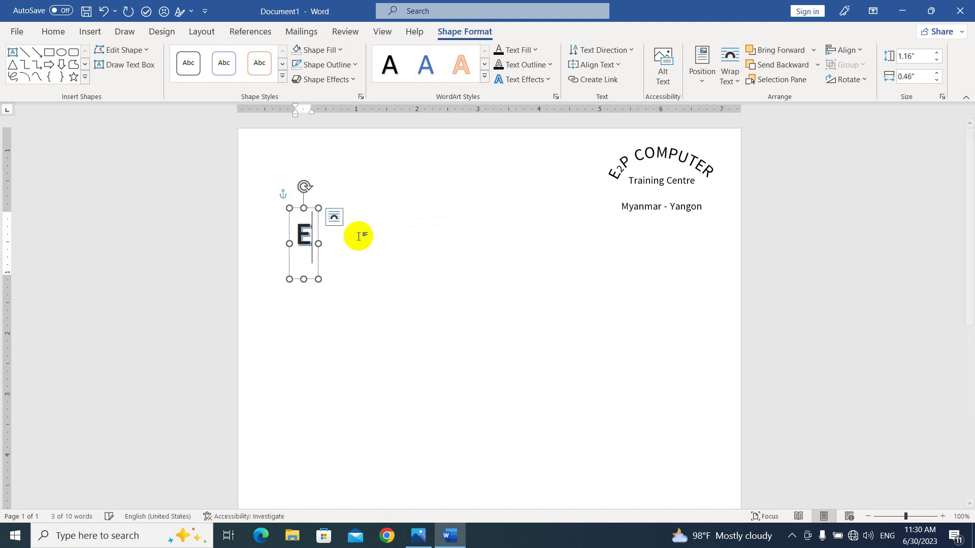
pyautogui.write('2P COMPUTER')
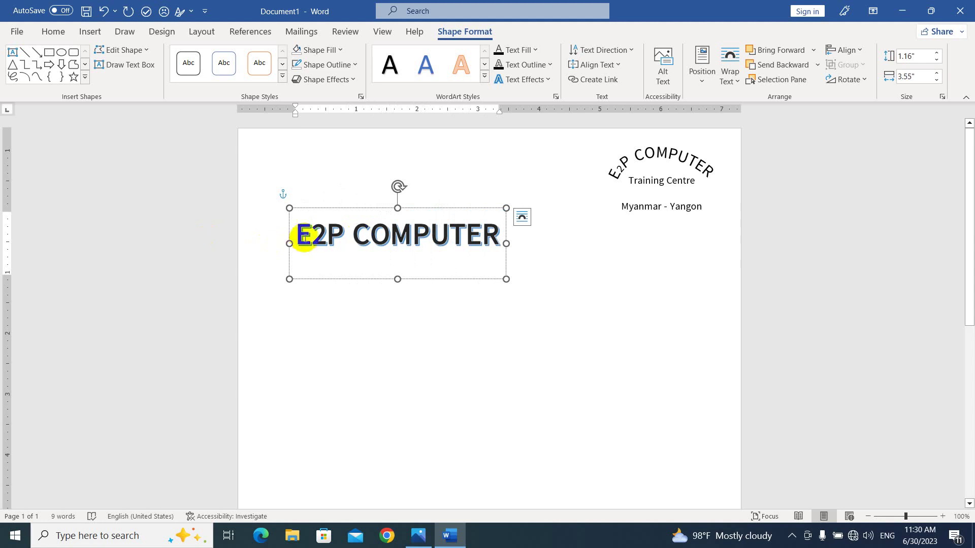
# Step: Make the 2 in the WordArt text superscript and move the WordArt slightly down and toward the page's centre
pyautogui.moveTo(314, 235); pyautogui.dragTo(324, 235)
pyautogui.click(54, 31)
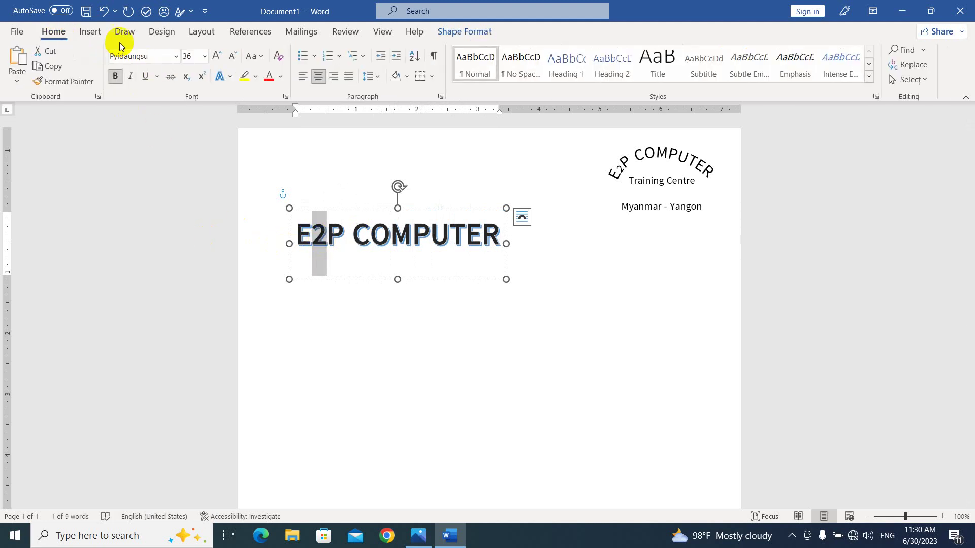
pyautogui.click(202, 77)
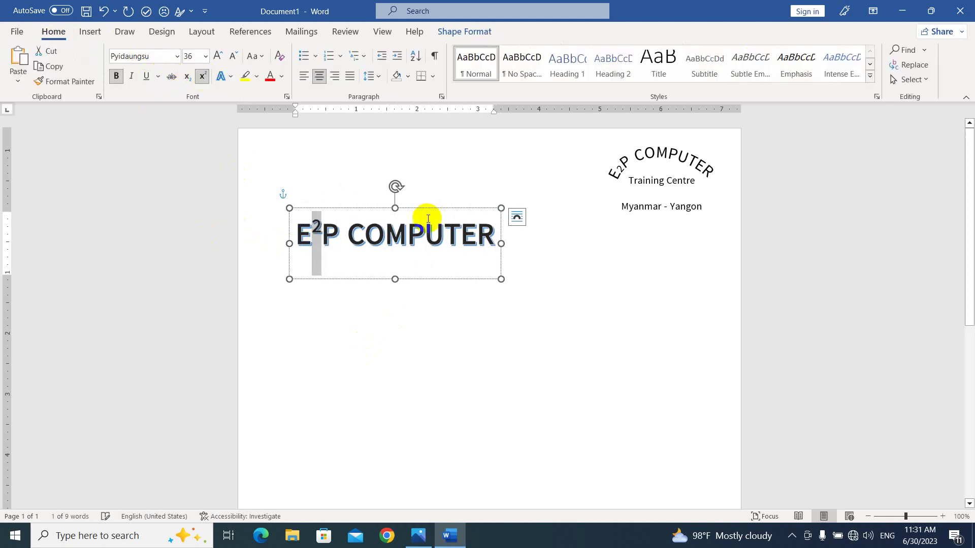
pyautogui.moveTo(430, 208); pyautogui.dragTo(462, 247)
pyautogui.click(430, 275)
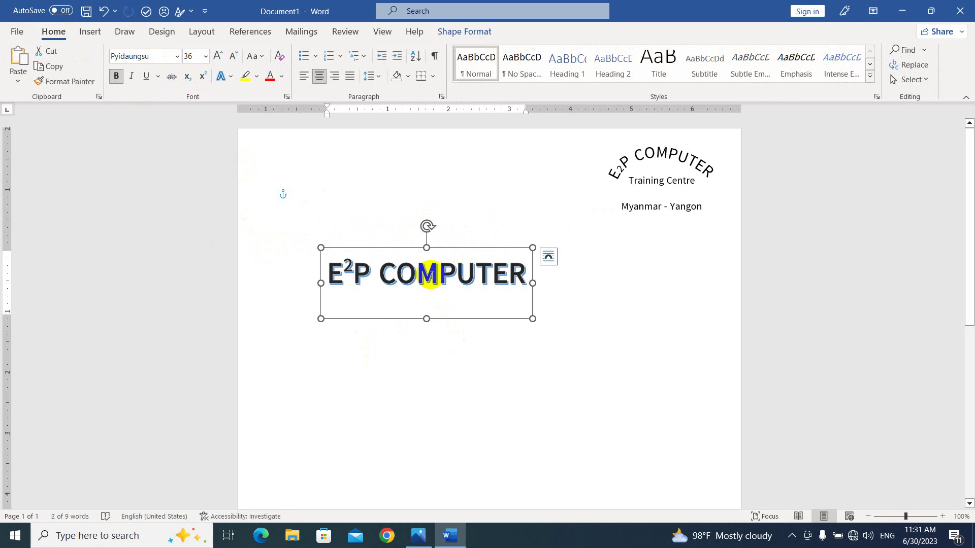
# Step: Apply the Arch text transform to the "E²P COMPUTER" WordArt, enlarge its box to about 1.76" high, and adjust its position
pyautogui.click(470, 32)
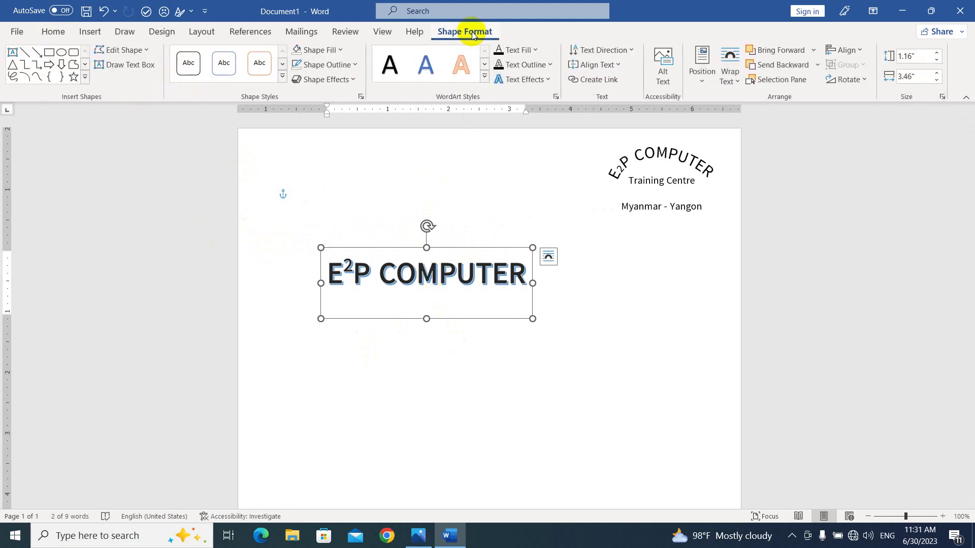
pyautogui.click(535, 82)
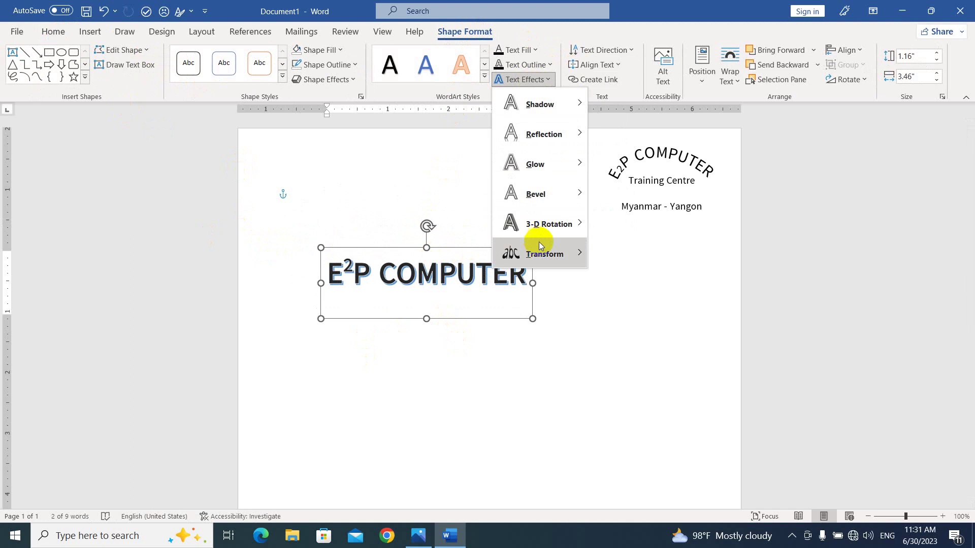
pyautogui.moveTo(549, 258)
pyautogui.click(606, 218)
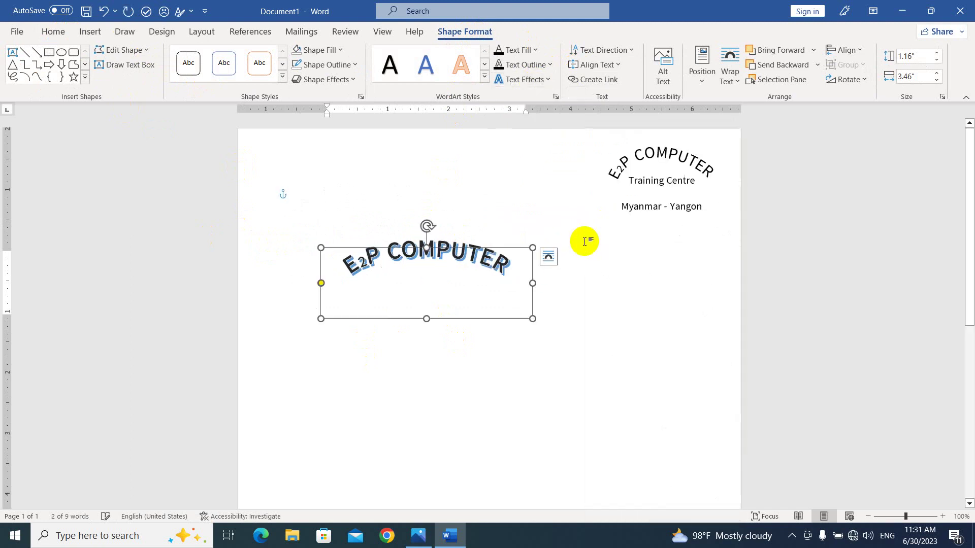
pyautogui.moveTo(469, 244); pyautogui.dragTo(477, 225)
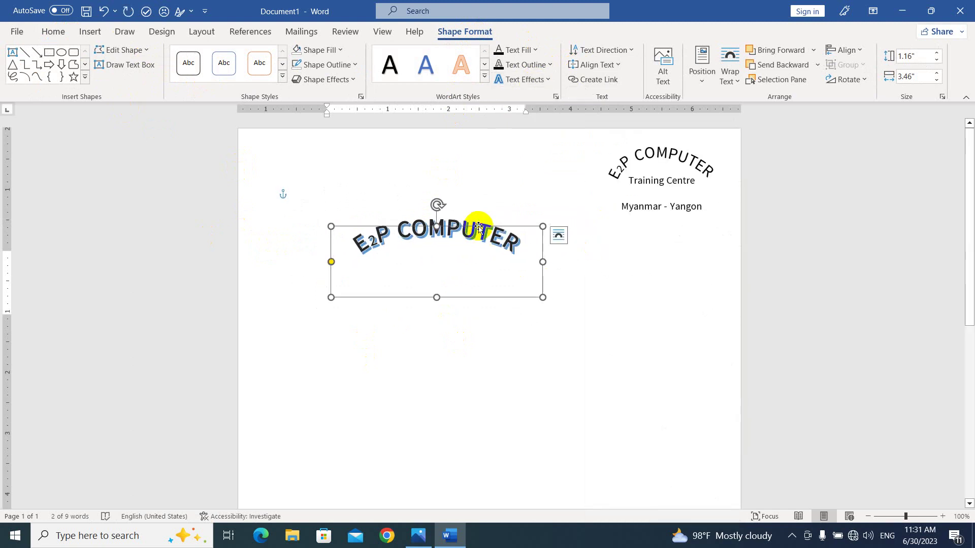
pyautogui.moveTo(437, 298); pyautogui.dragTo(429, 330)
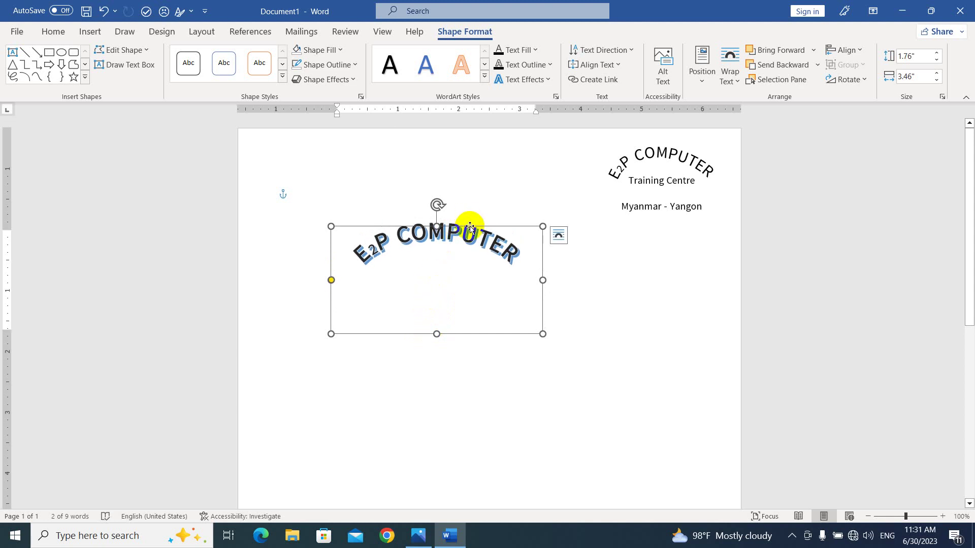
pyautogui.moveTo(470, 227); pyautogui.dragTo(470, 234)
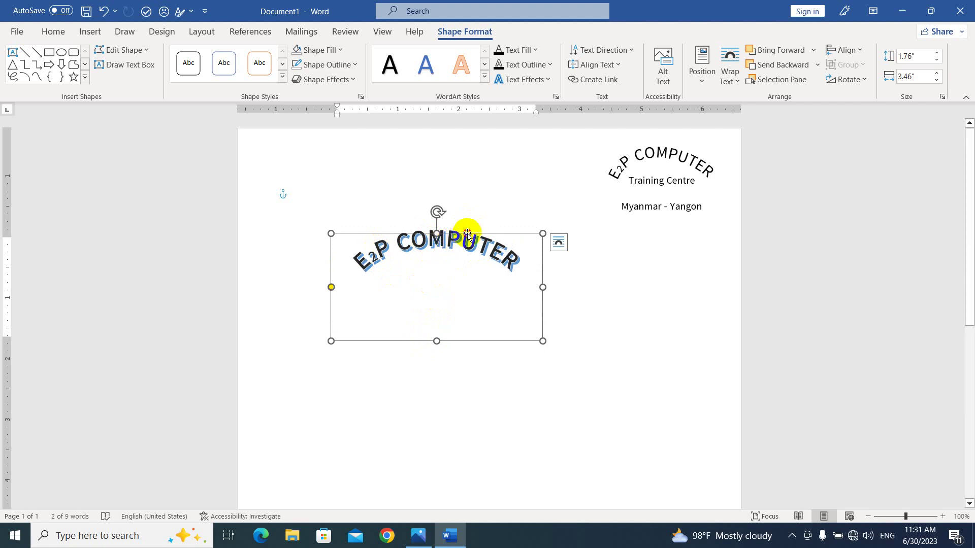
# Step: Set the character scale of the arched "E2P COMPUTER" WordArt text to 150% in the advanced font settings
pyautogui.click(53, 33)
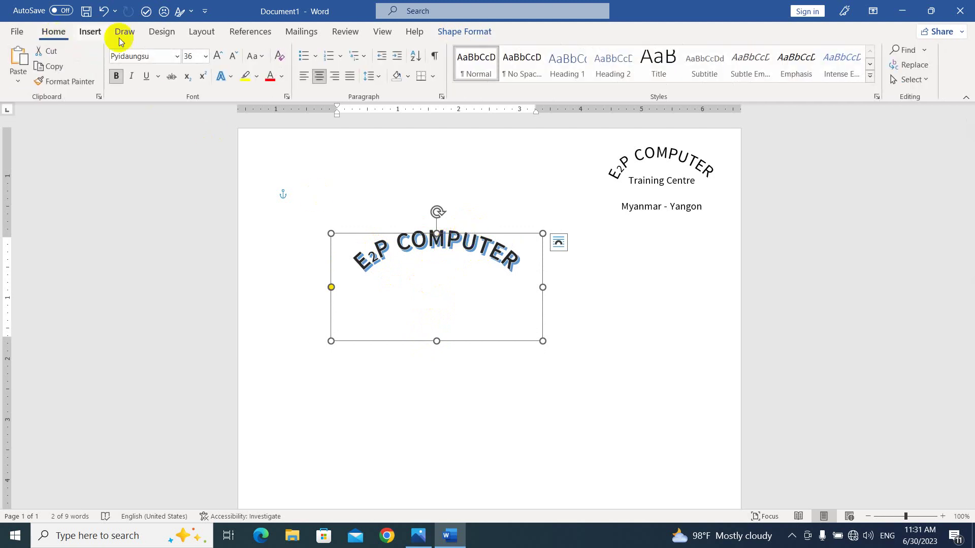
pyautogui.click(287, 97)
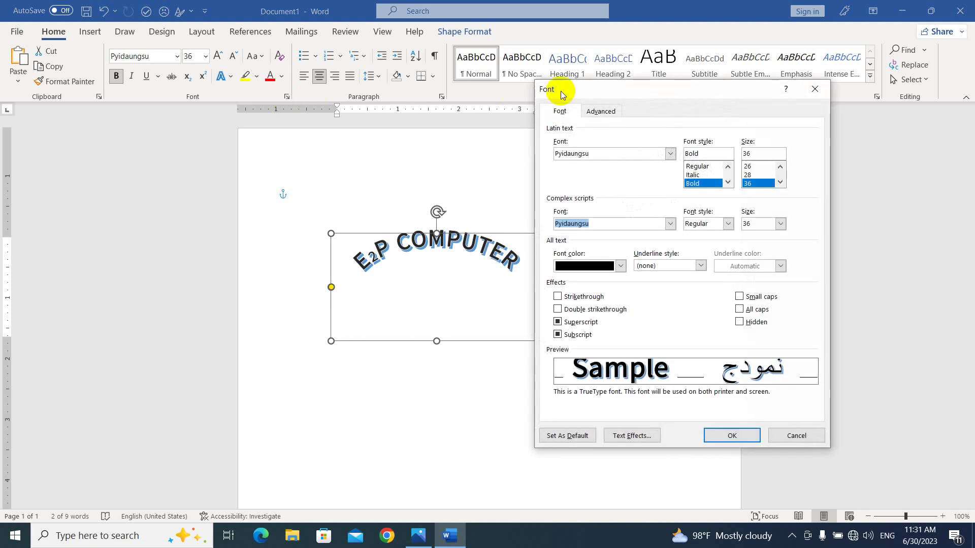
pyautogui.click(603, 111)
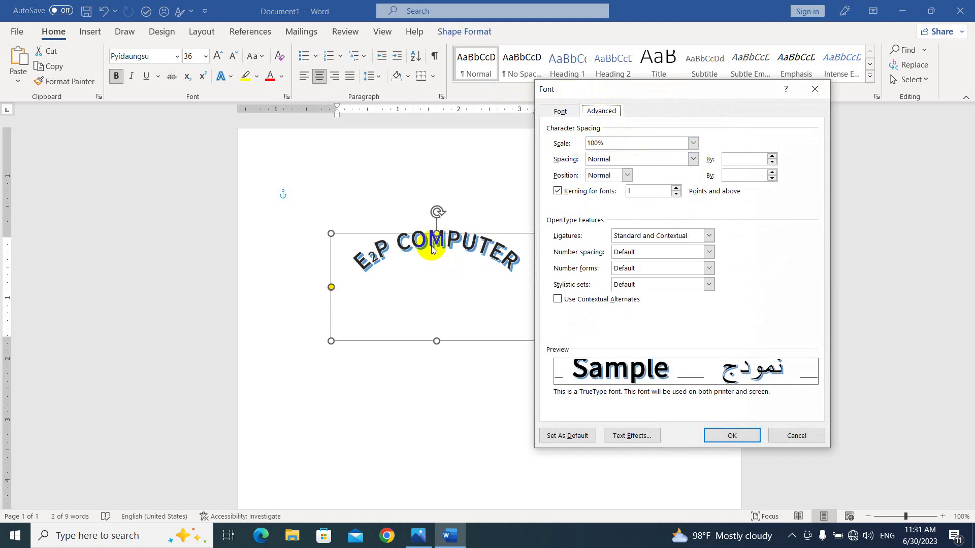
pyautogui.click(692, 143)
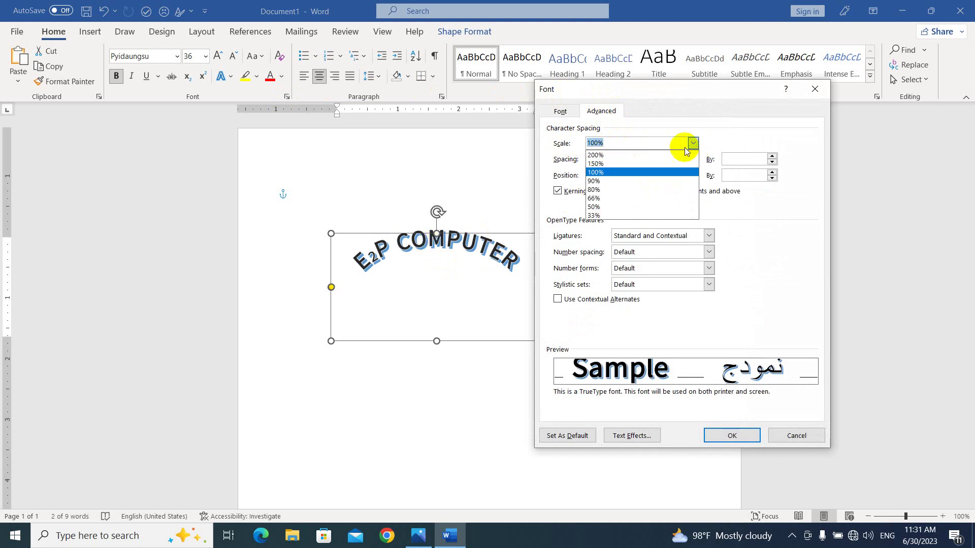
pyautogui.click(615, 163)
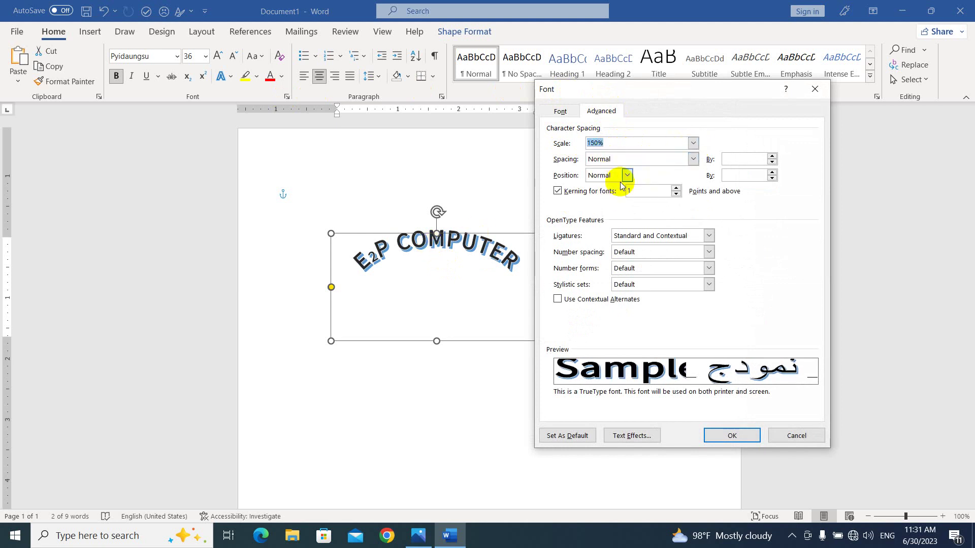
pyautogui.click(722, 433)
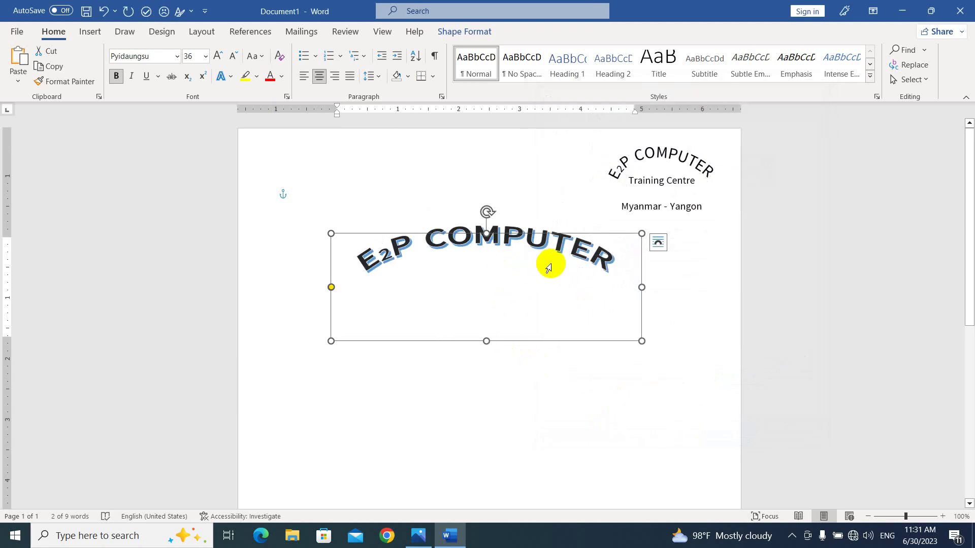
# Step: Undo the character scaling of the arched WordArt and deselect it
pyautogui.moveTo(609, 294); pyautogui.dragTo(579, 262)
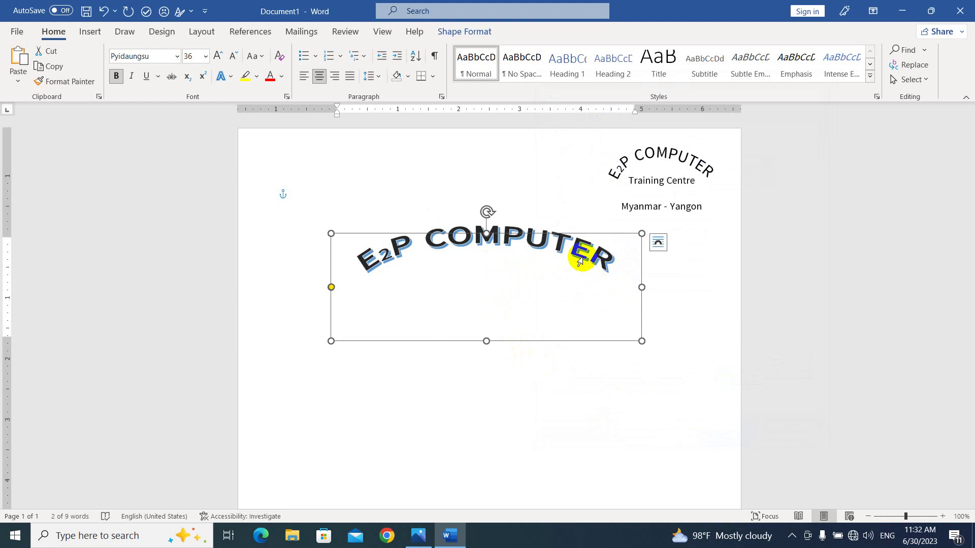
pyautogui.hotkey('ctrl', 'z')
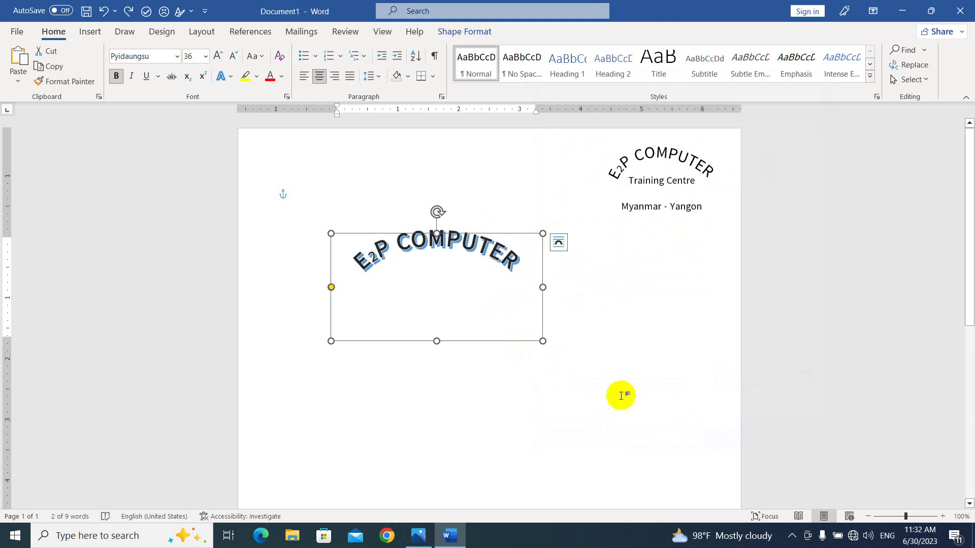
pyautogui.click(644, 320)
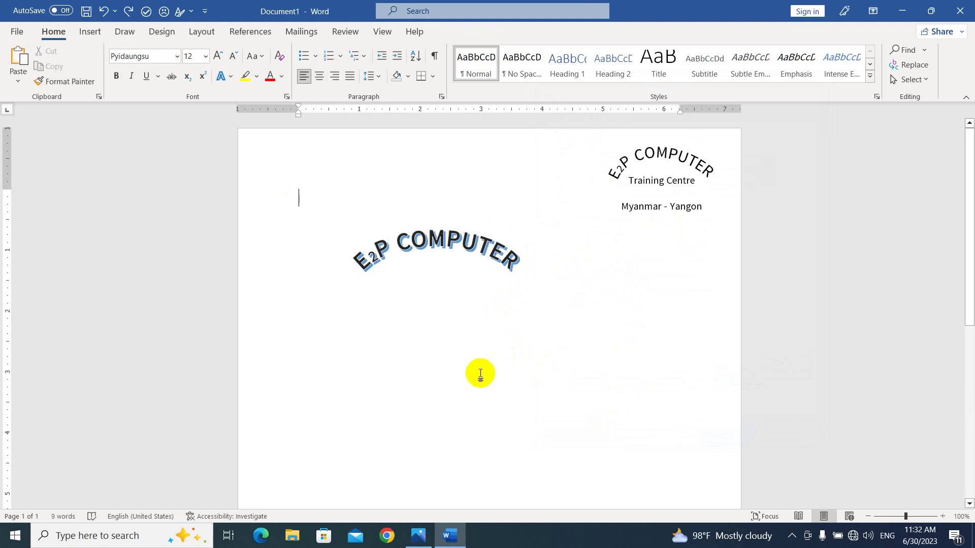